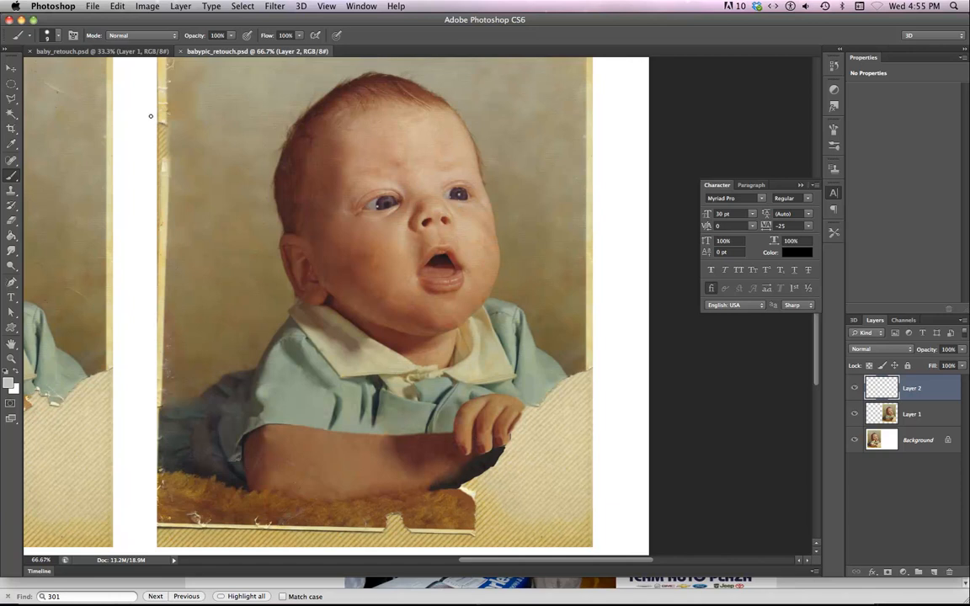
Load the saved "good area" channel as a new selection and collapse the Character panel
click(240, 8)
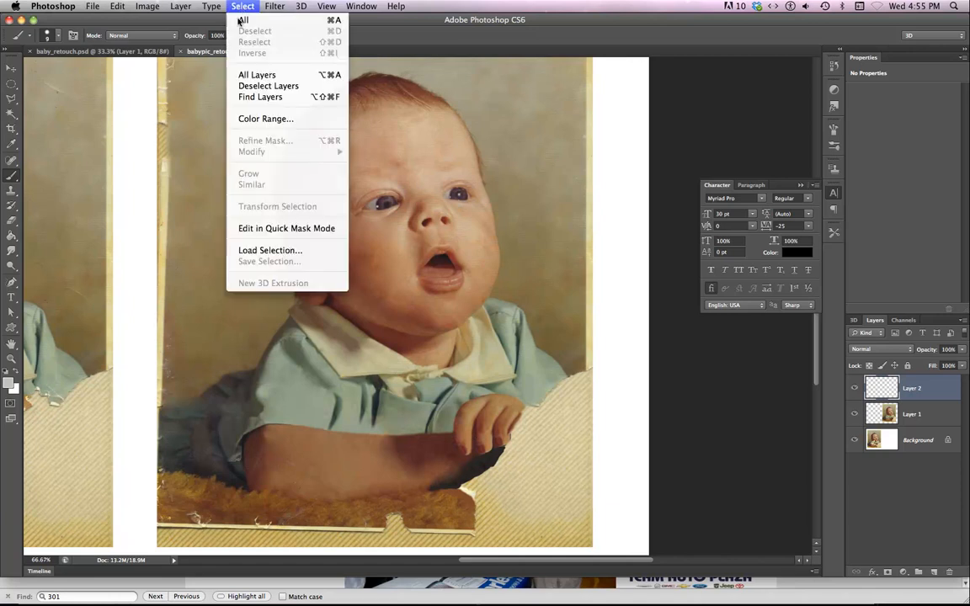
click(286, 251)
click(435, 253)
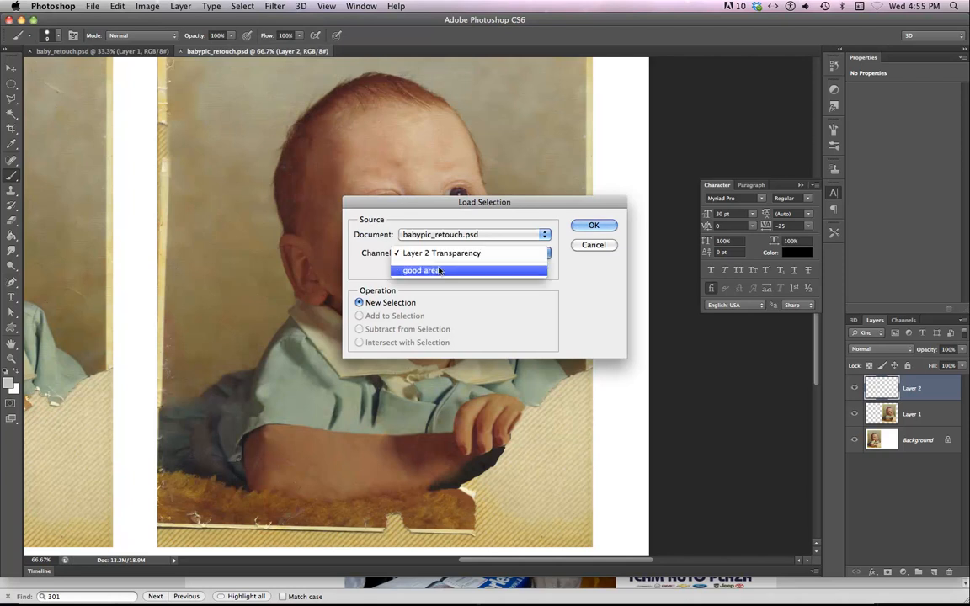
click(438, 272)
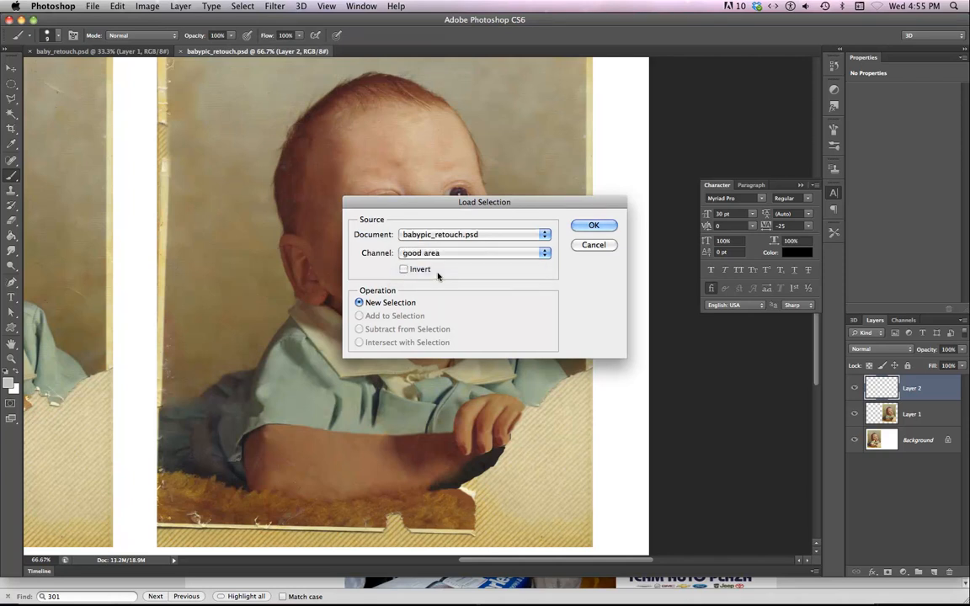
click(594, 225)
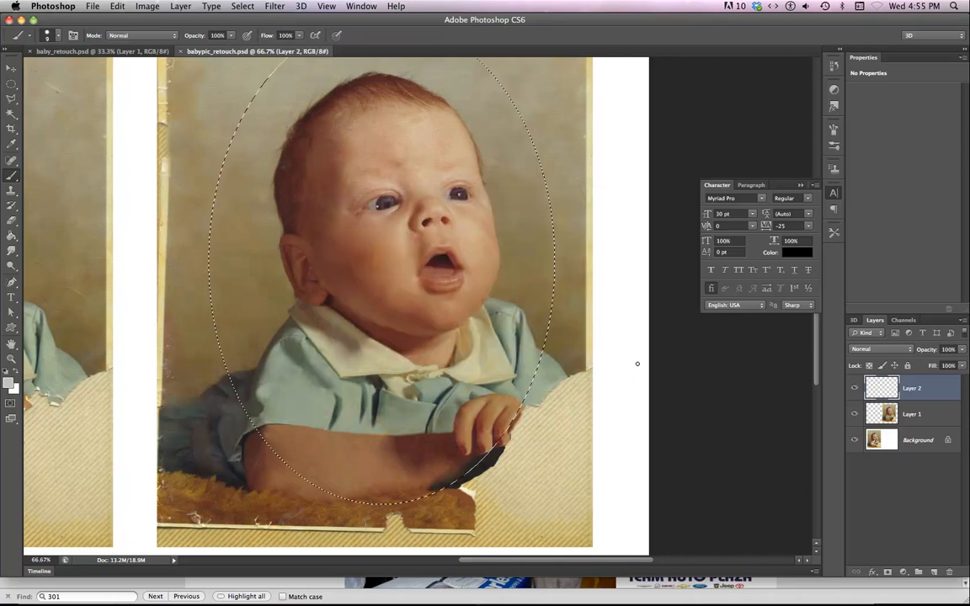
key(super+minus)
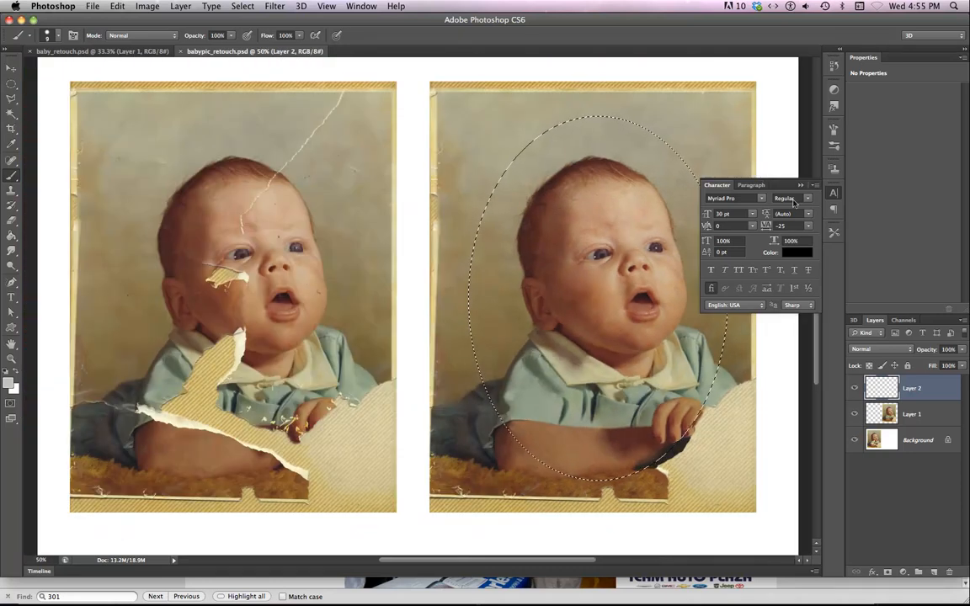
click(800, 185)
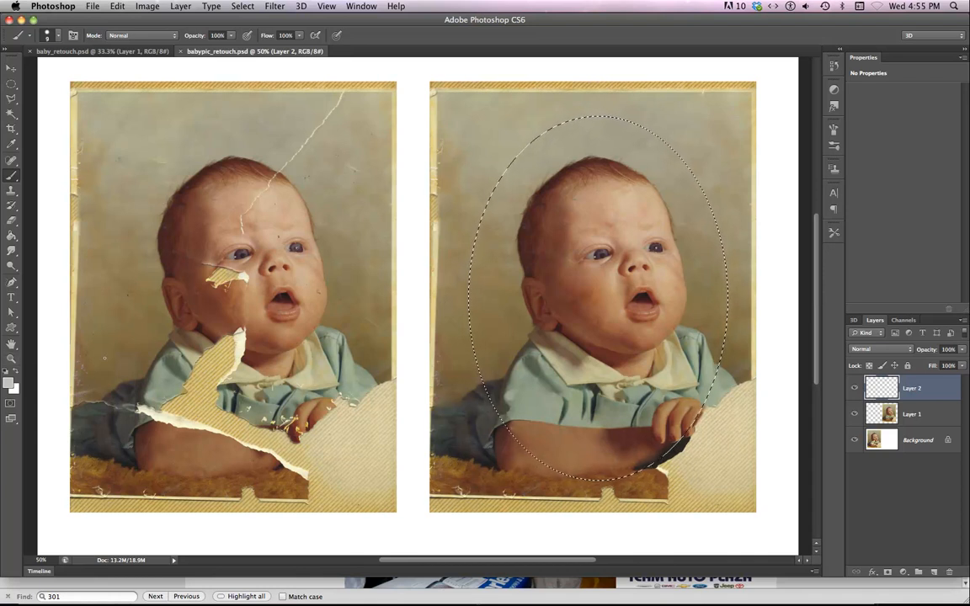
Compare the baby's hand with and without the oval selection, leaving the oval deselected
click(11, 359)
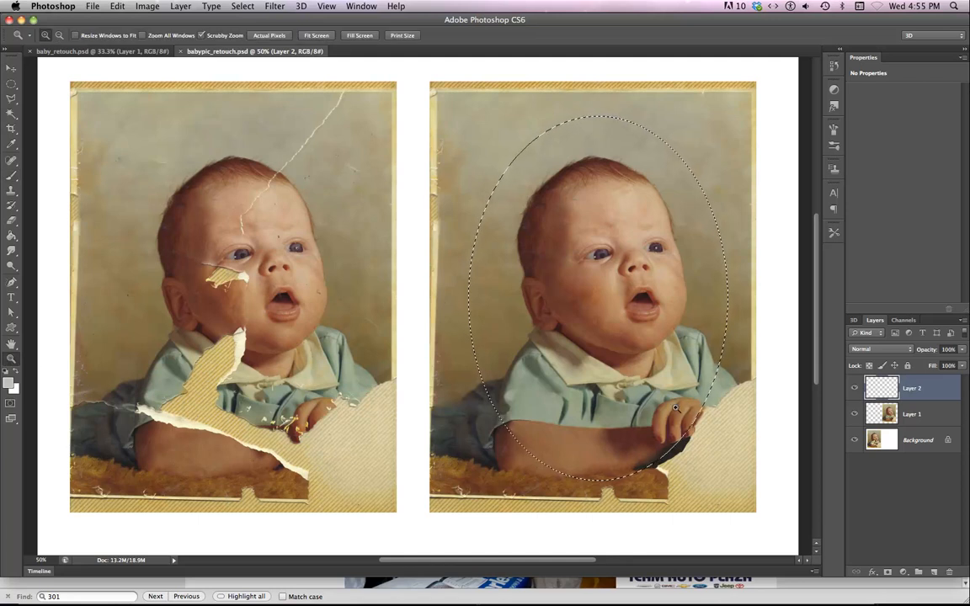
drag(707, 429, 745, 465)
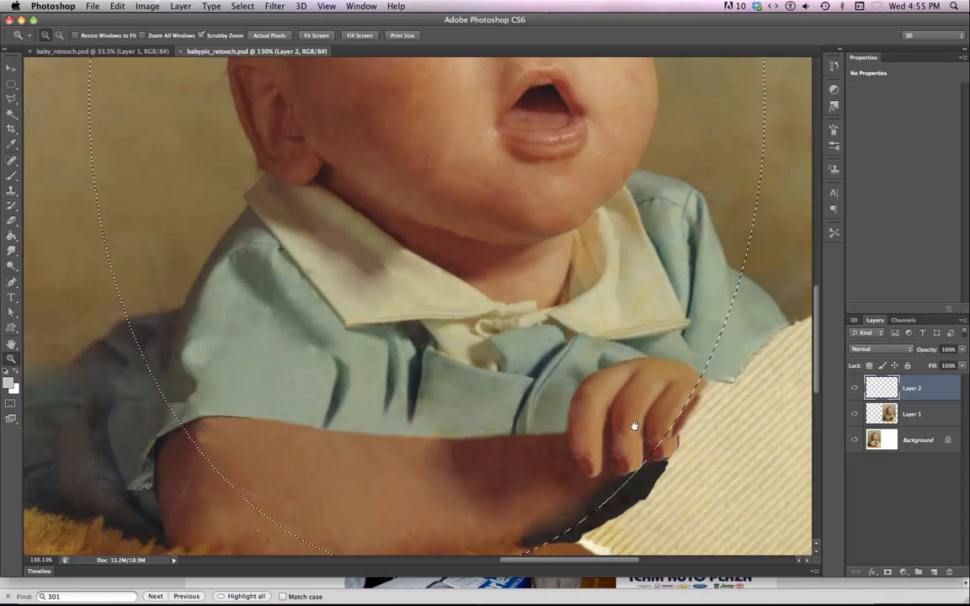
drag(639, 429, 435, 335)
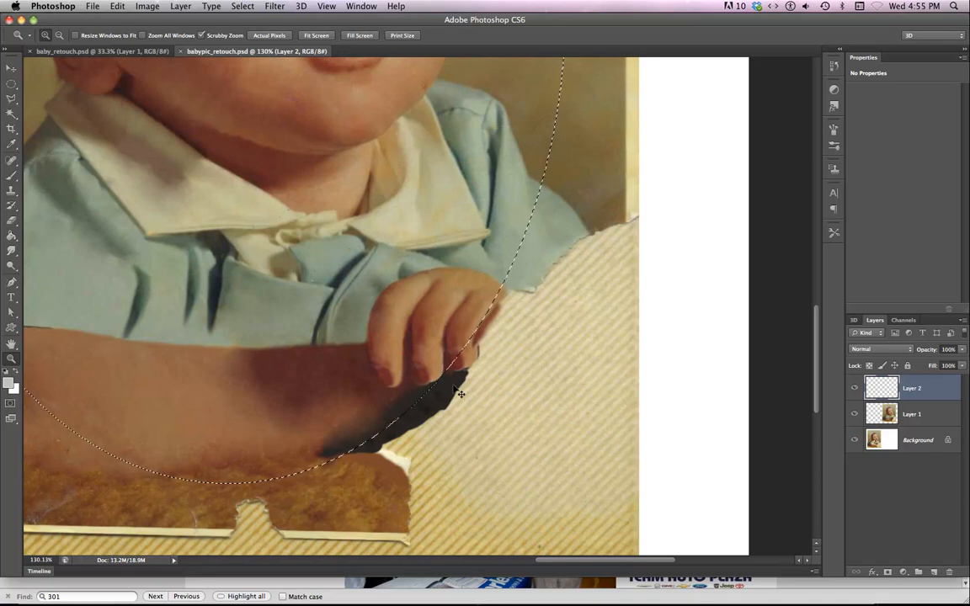
key(super+d)
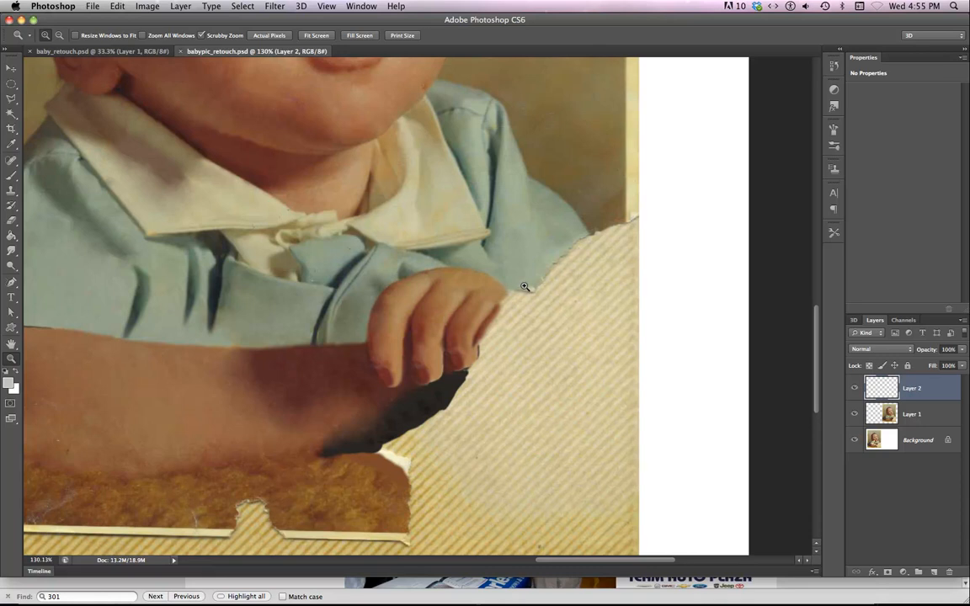
key(shift+super+d)
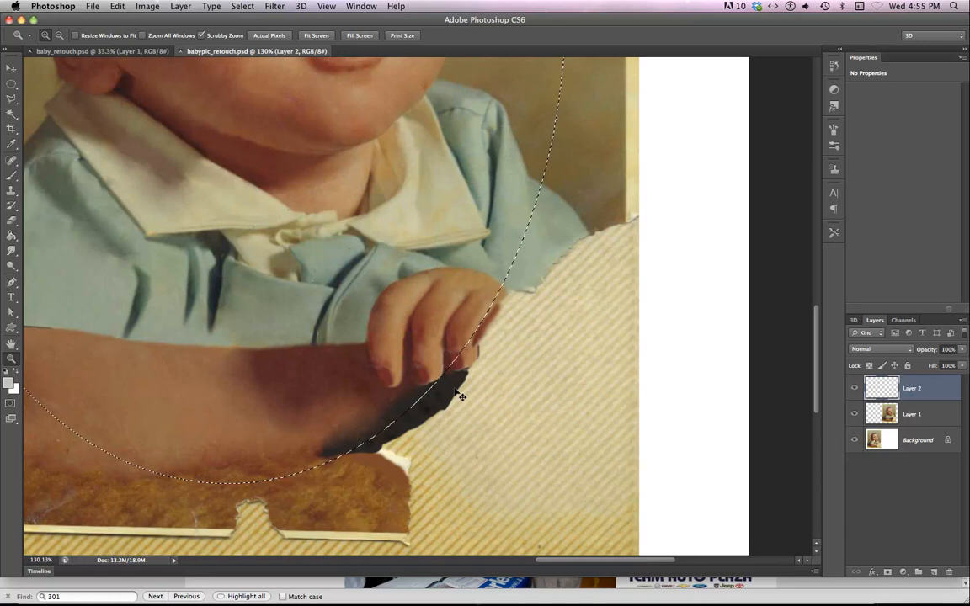
key(super+d)
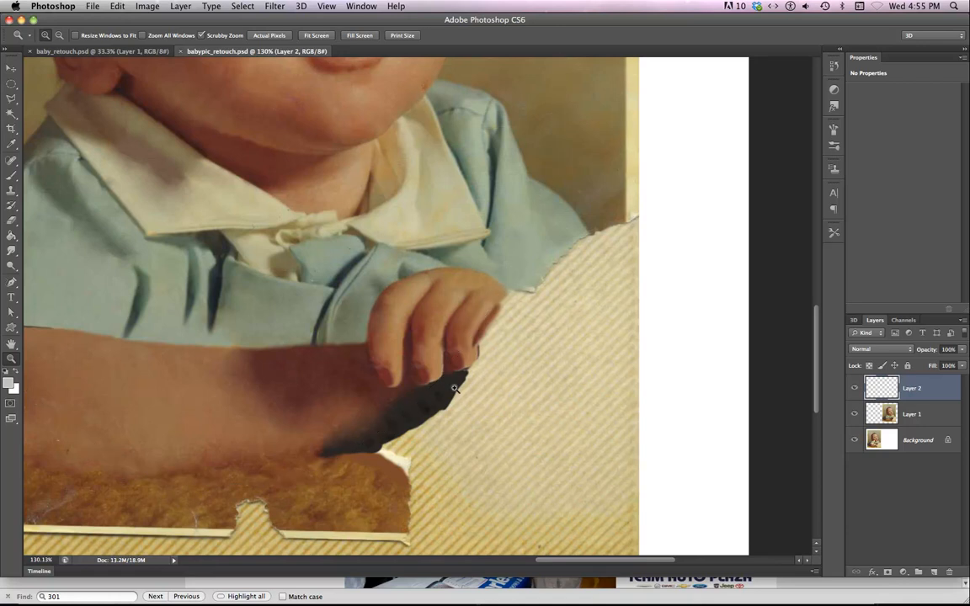
key(super+equal)
drag(518, 319, 427, 311)
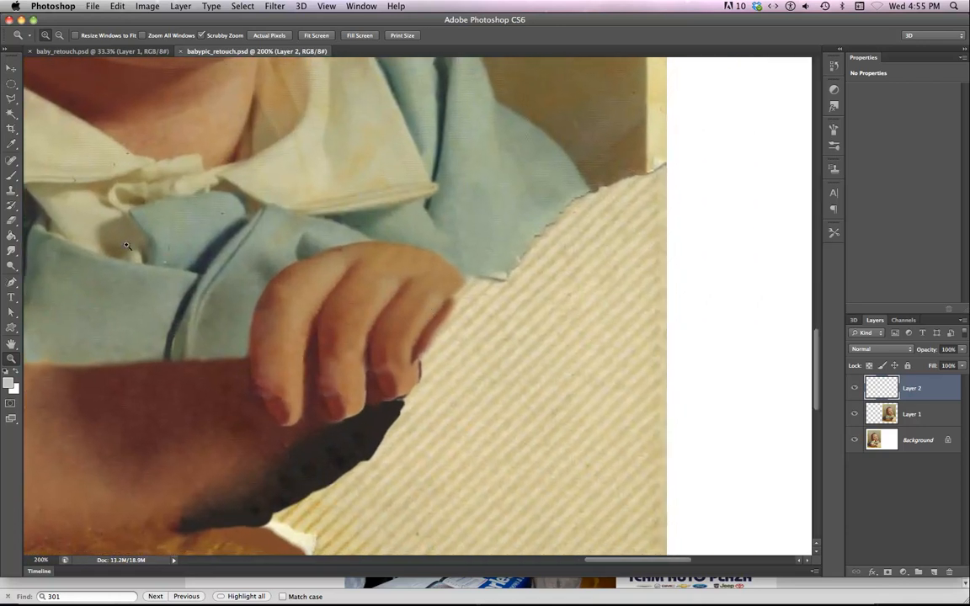
Rebuild the missing part of the little finger on Layer 1 with the Clone Stamp at 100% opacity, sampling the neighbouring finger
click(12, 191)
click(55, 189)
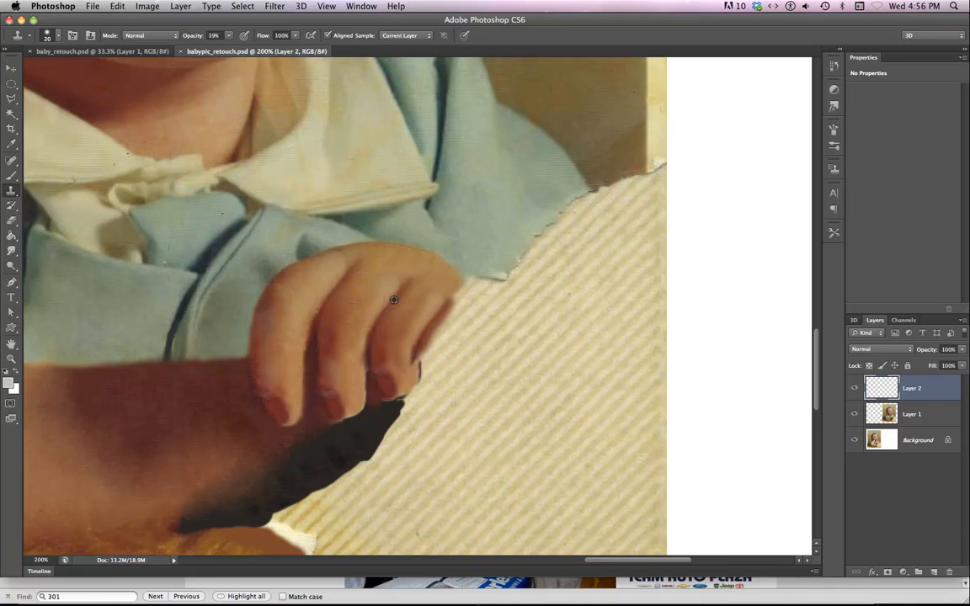
click(453, 312)
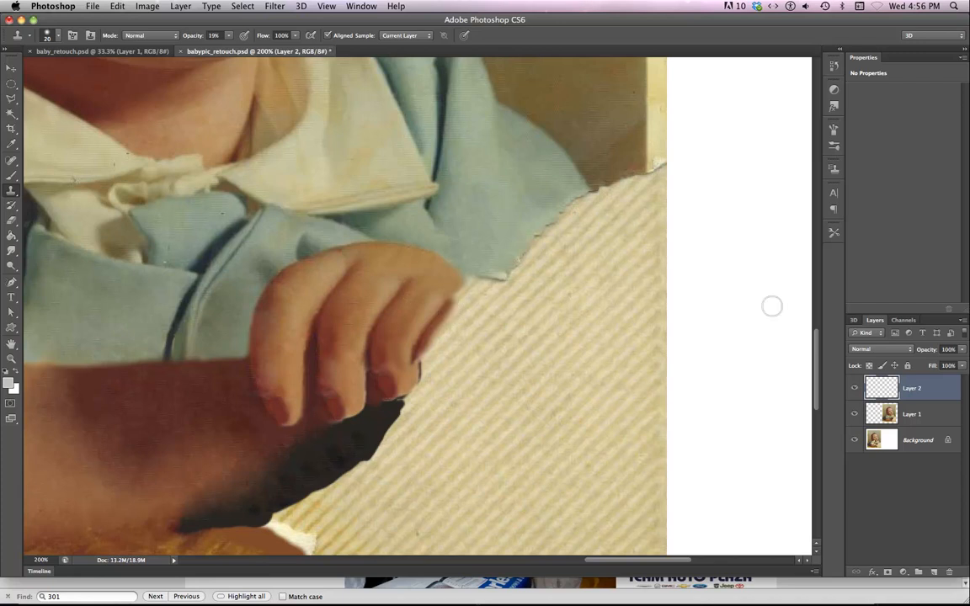
click(924, 419)
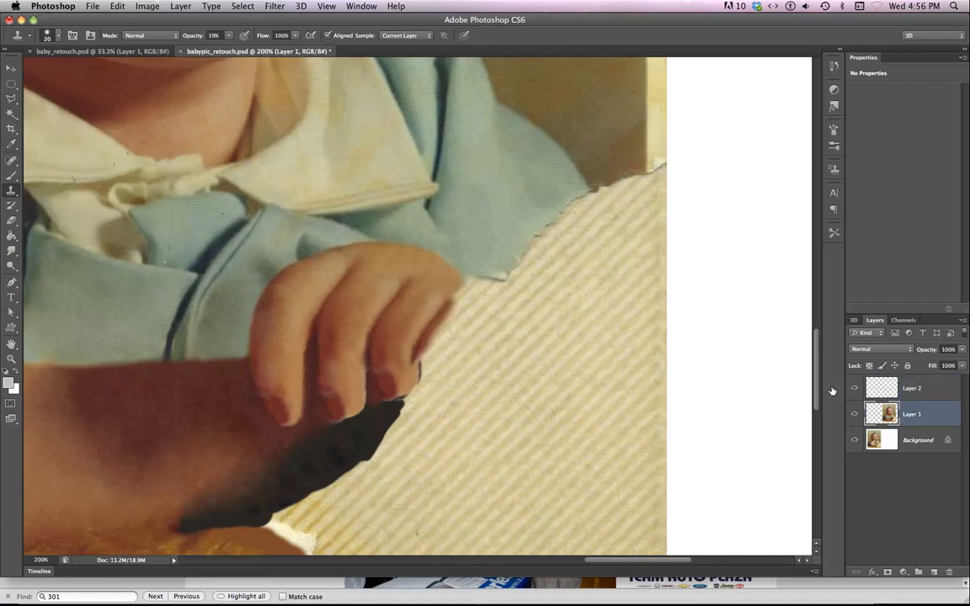
alt+click(397, 286)
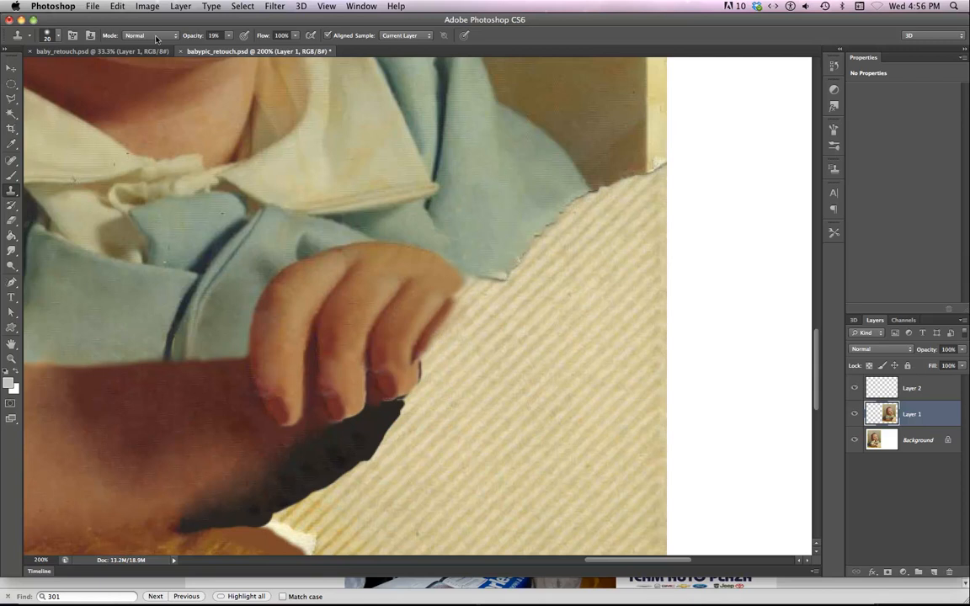
drag(194, 39, 368, 74)
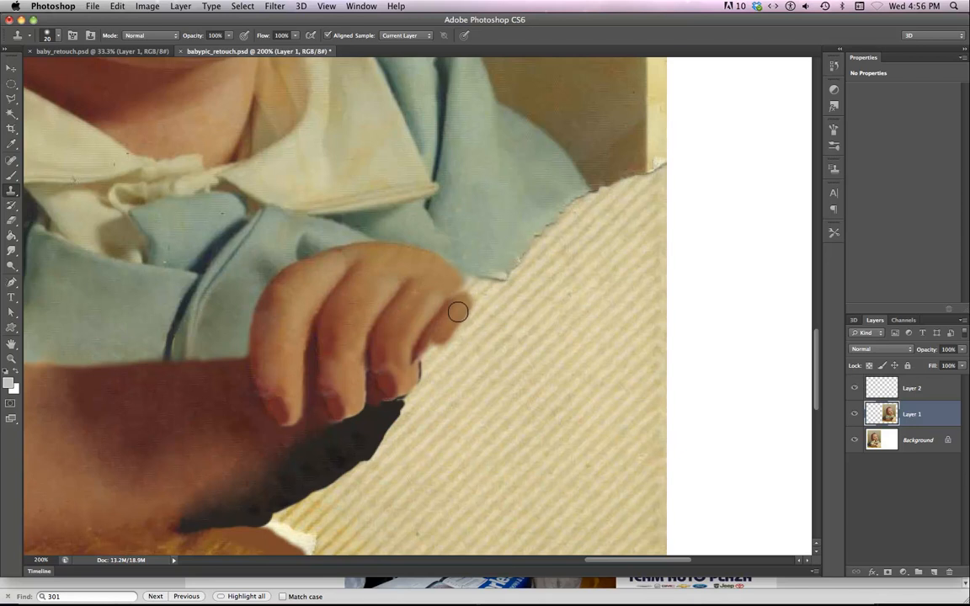
mouse_move(458, 312)
mouse_down()
mouse_move(426, 351)
mouse_move(429, 372)
mouse_move(434, 349)
mouse_up()
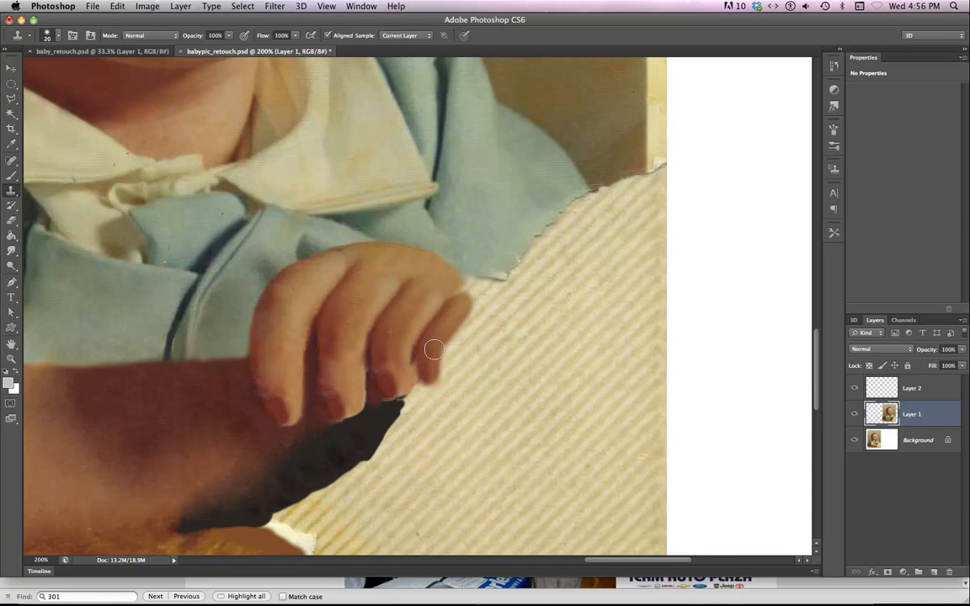
alt+click(442, 279)
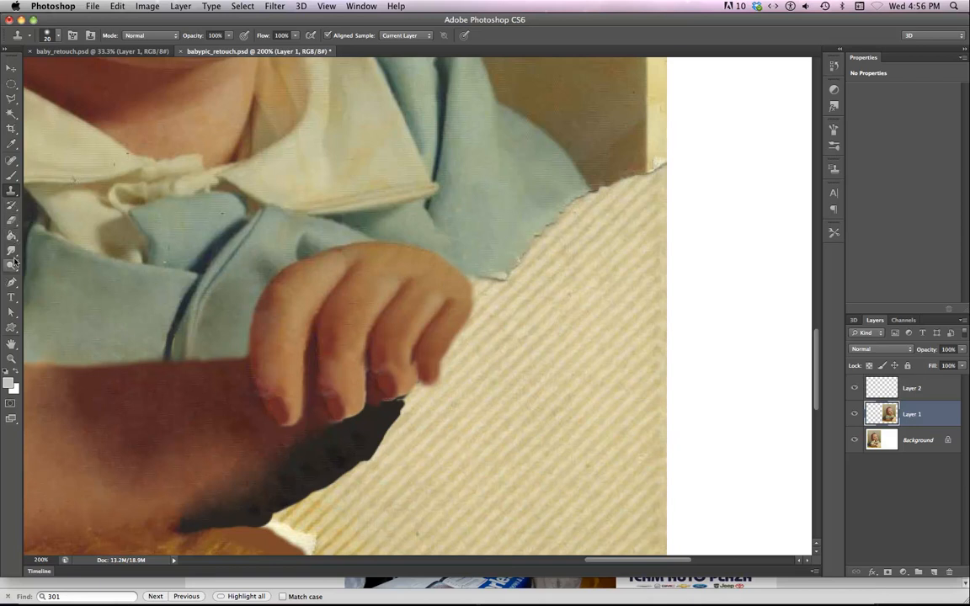
Extend the dark shadow outward beneath the little finger with the Smudge tool, using a 30 px brush
drag(12, 251, 59, 268)
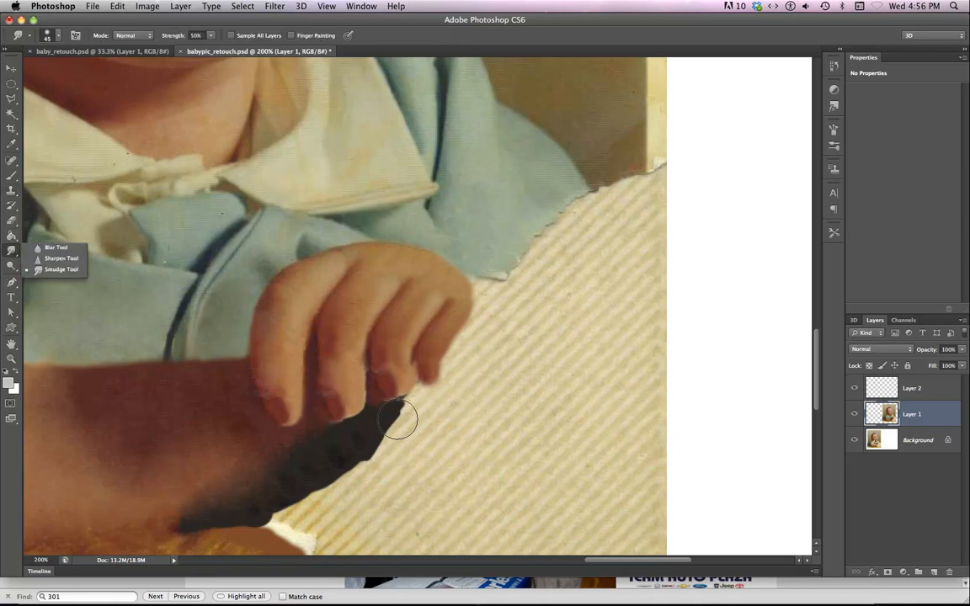
key(bracketleft)
key(bracketleft)
key(bracketleft)
mouse_move(395, 414)
mouse_down()
mouse_move(450, 448)
mouse_move(391, 433)
mouse_move(404, 427)
mouse_move(373, 427)
mouse_move(438, 438)
mouse_move(370, 445)
mouse_move(424, 454)
mouse_move(393, 429)
mouse_move(414, 427)
mouse_move(400, 410)
mouse_move(429, 388)
mouse_up()
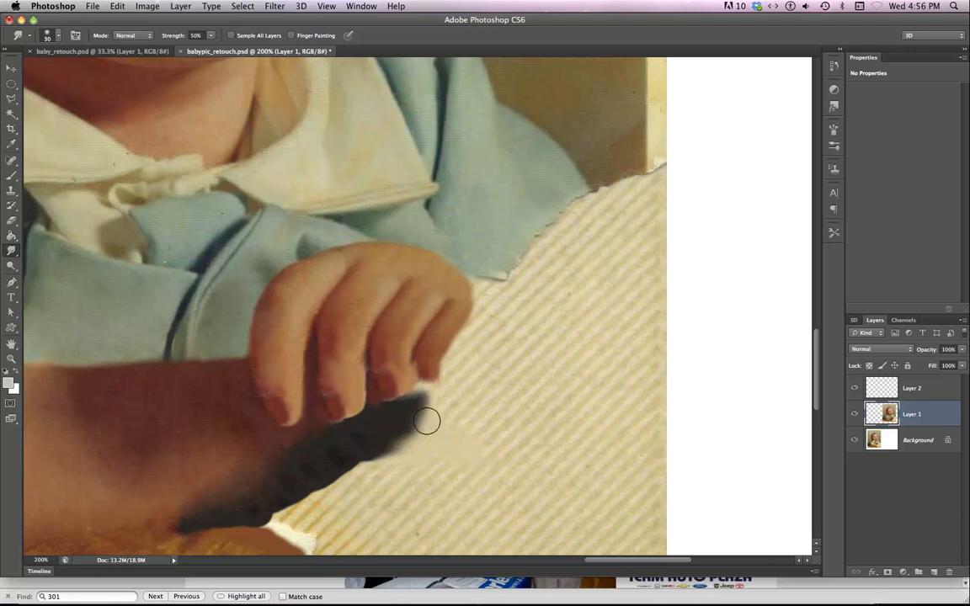
Clone the neighbouring finger's nail onto the tip of the little finger
click(12, 197)
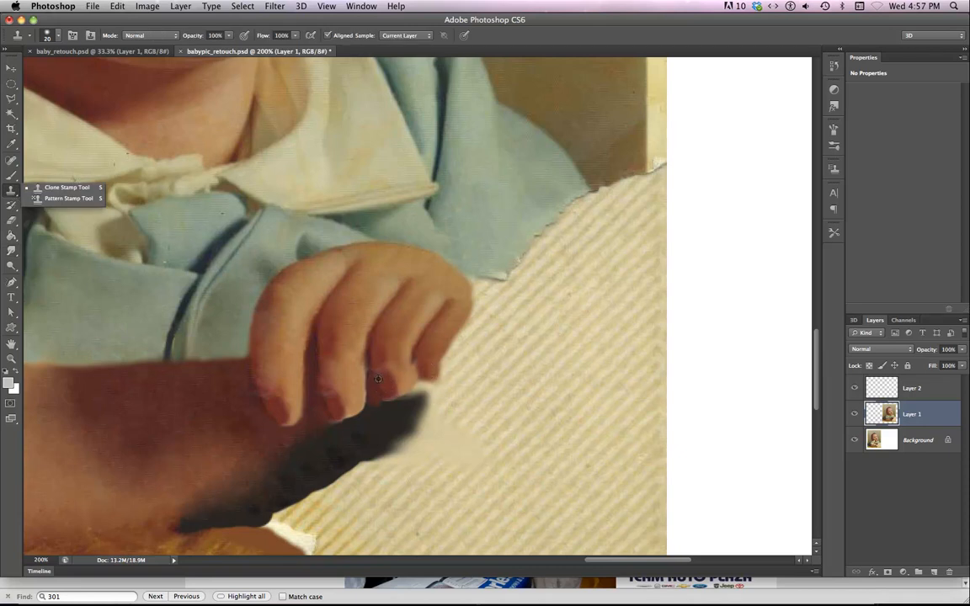
alt+click(376, 377)
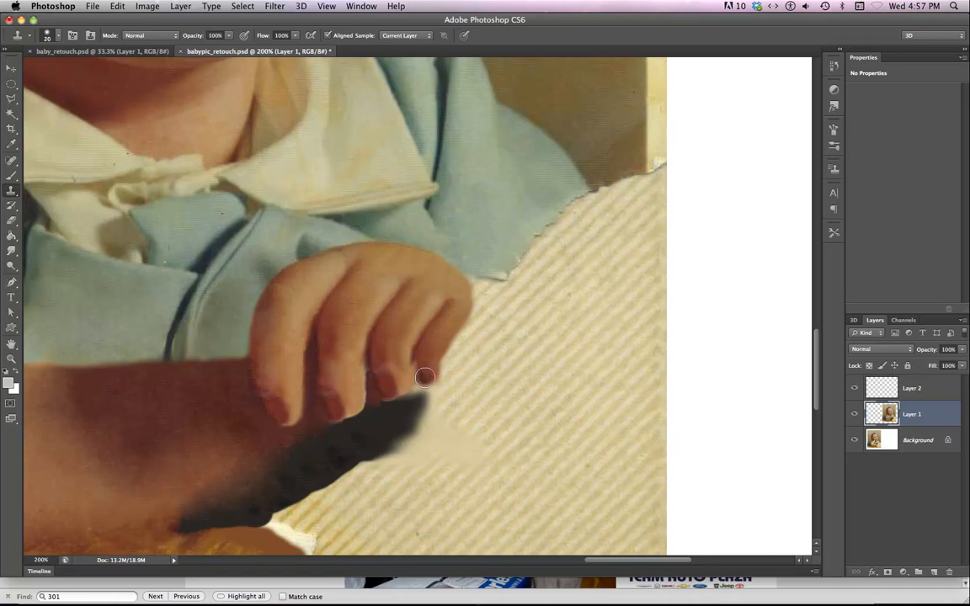
drag(426, 376, 435, 388)
Clone the blue sleeve and the little finger's knuckle outward over the torn edge beside the hand
alt+click(402, 377)
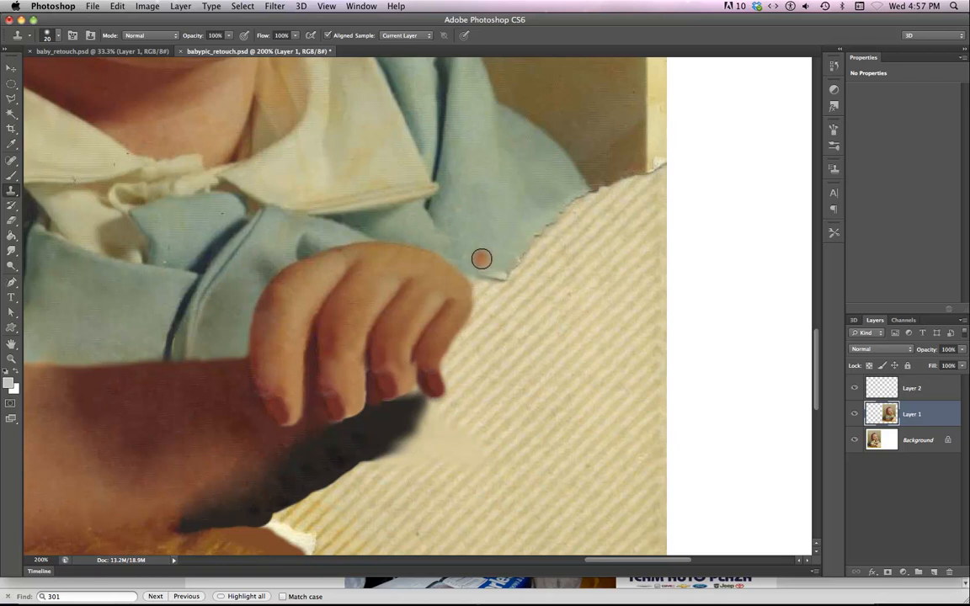
mouse_move(479, 273)
mouse_down()
mouse_move(489, 280)
mouse_move(504, 268)
mouse_move(489, 288)
mouse_move(456, 288)
mouse_up()
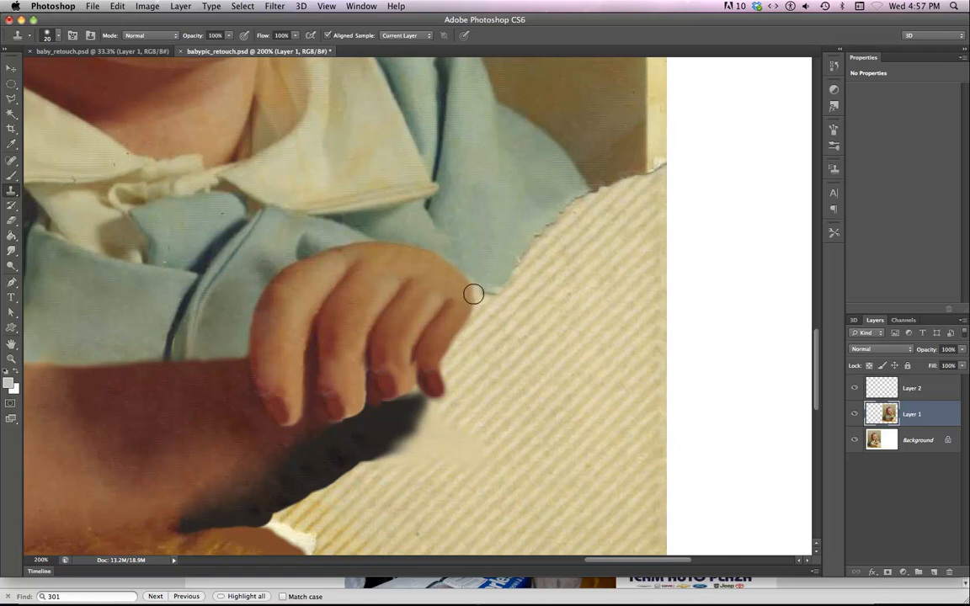
drag(473, 294, 480, 294)
key(super+shift+s)
click(709, 461)
key(super+shift+s)
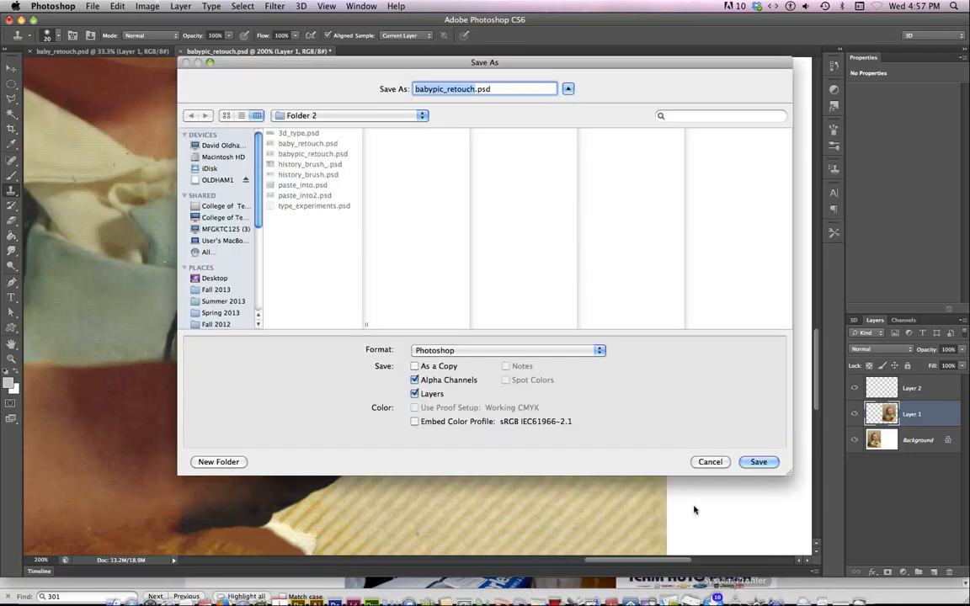
click(710, 461)
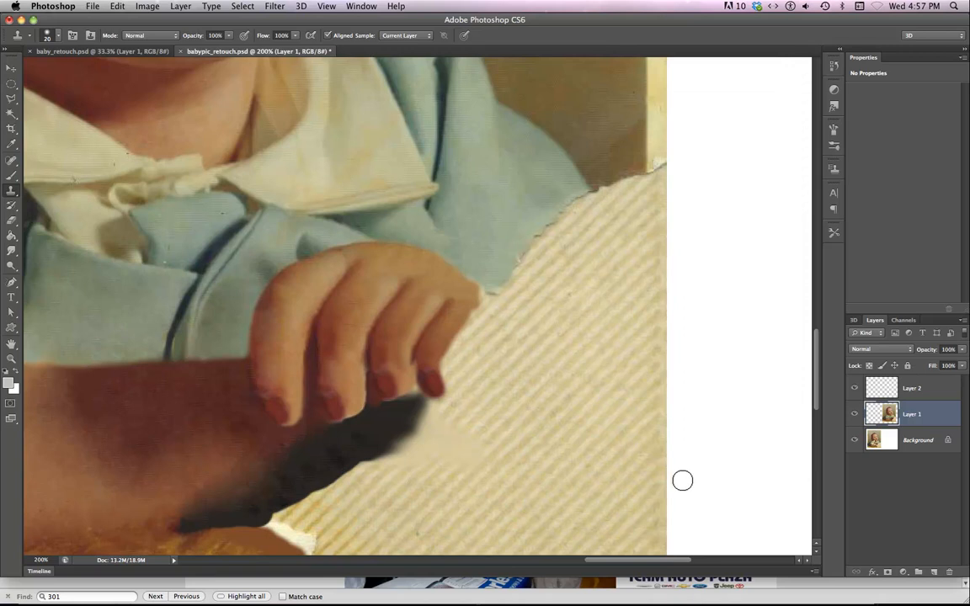
Restore the oval selection and check the retouched hand and portrait against its edge
key(super+shift+d)
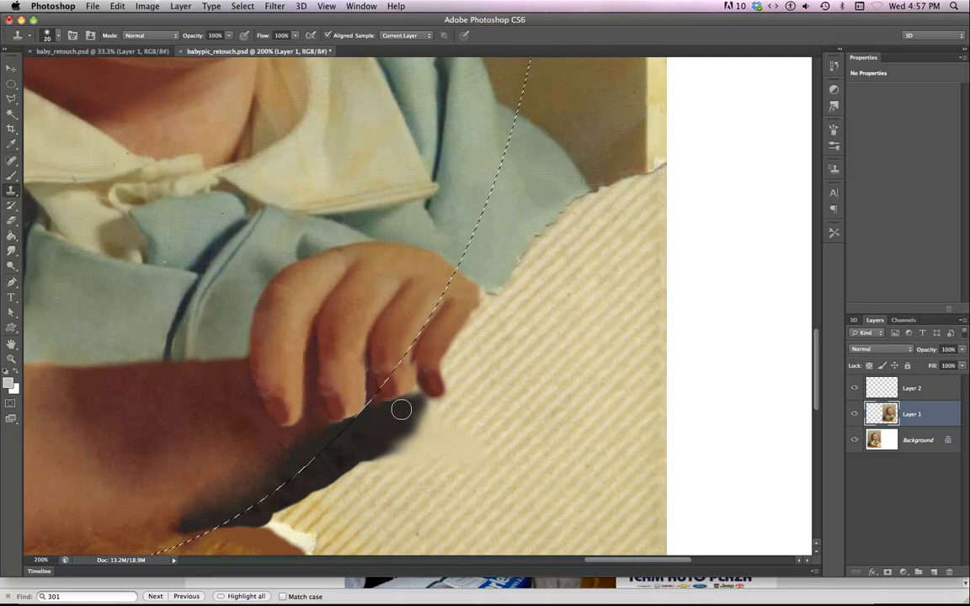
scroll(401, 408, up, 1)
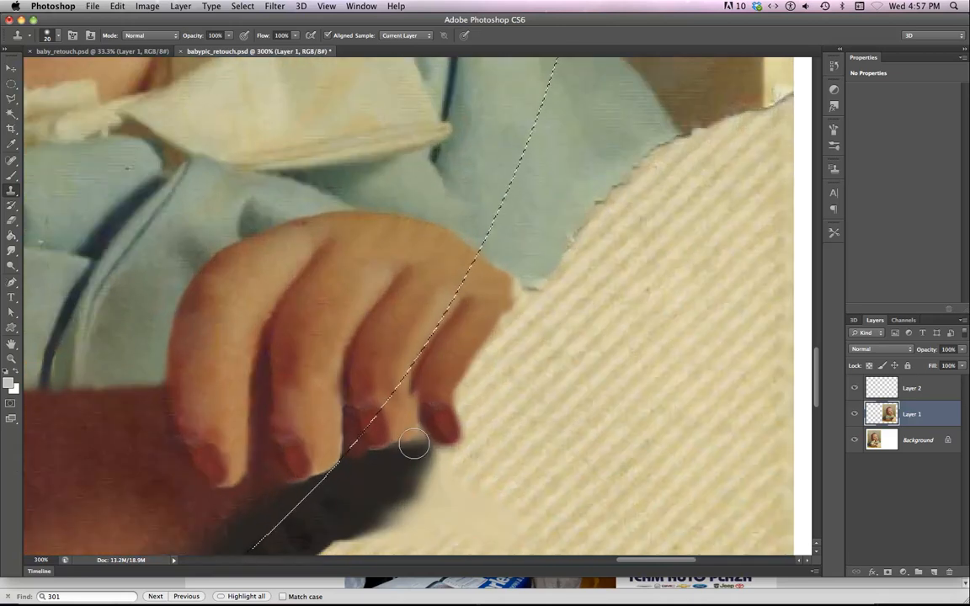
key(super+minus)
key(super+0)
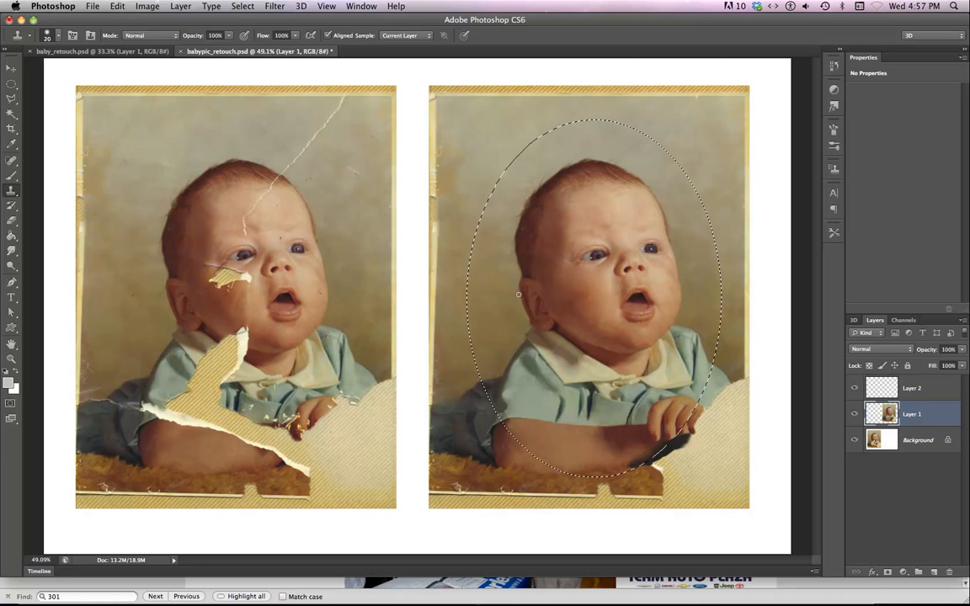
key(super+plus)
drag(608, 296, 485, 300)
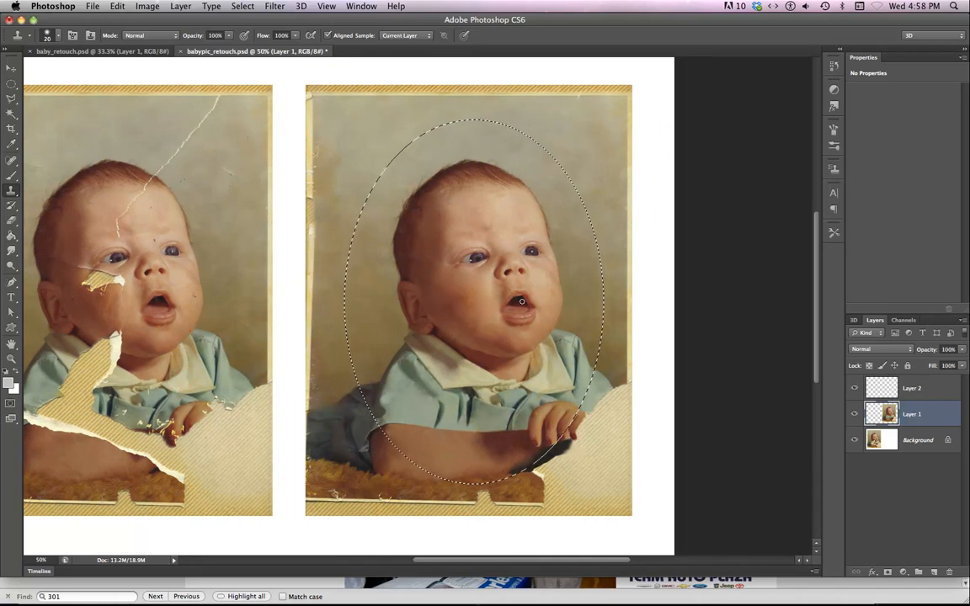
Soften the oval selection's edge with Refine Edge, setting Feather to 6.2 px and outputting to a selection
click(239, 6)
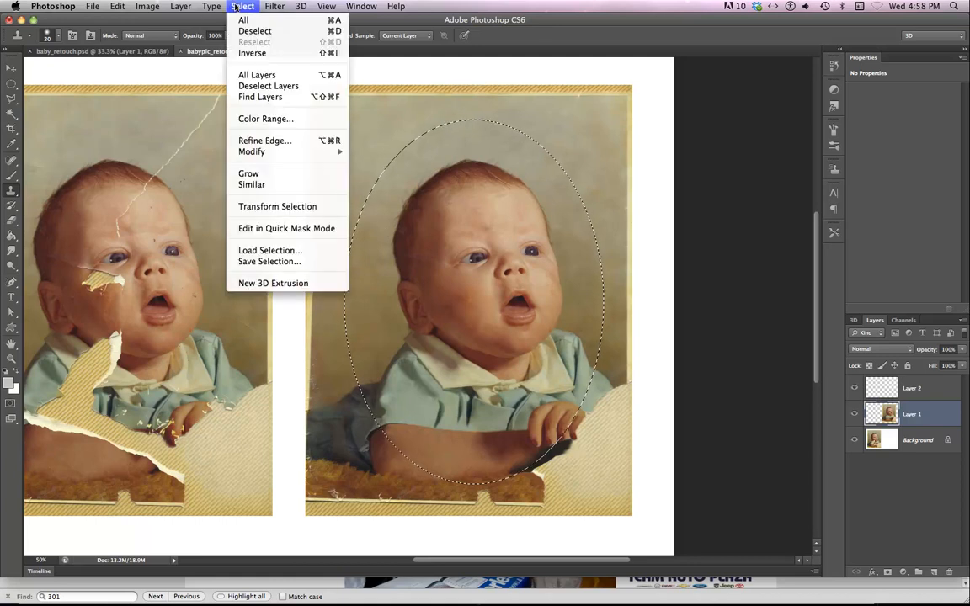
click(264, 142)
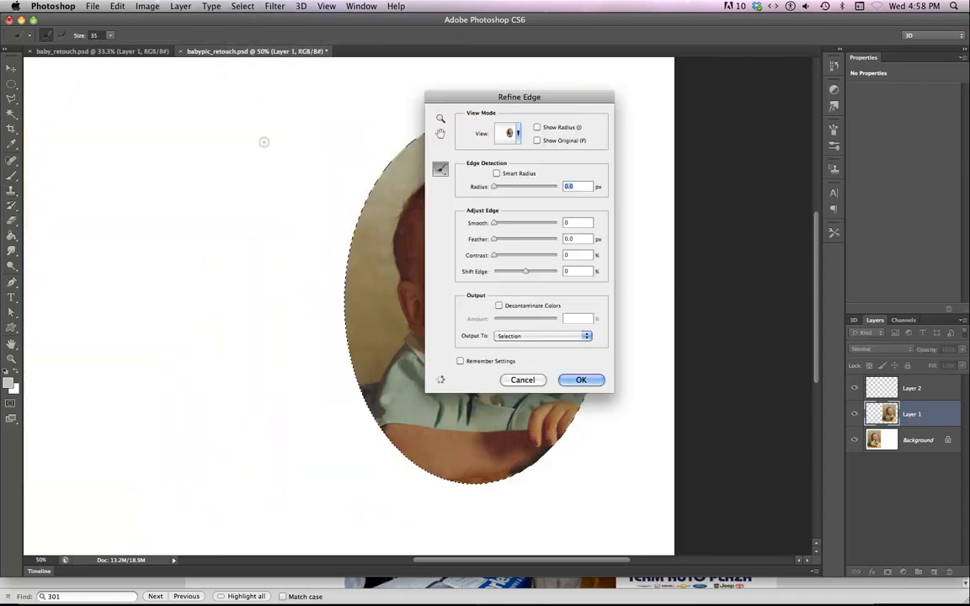
drag(564, 102, 267, 100)
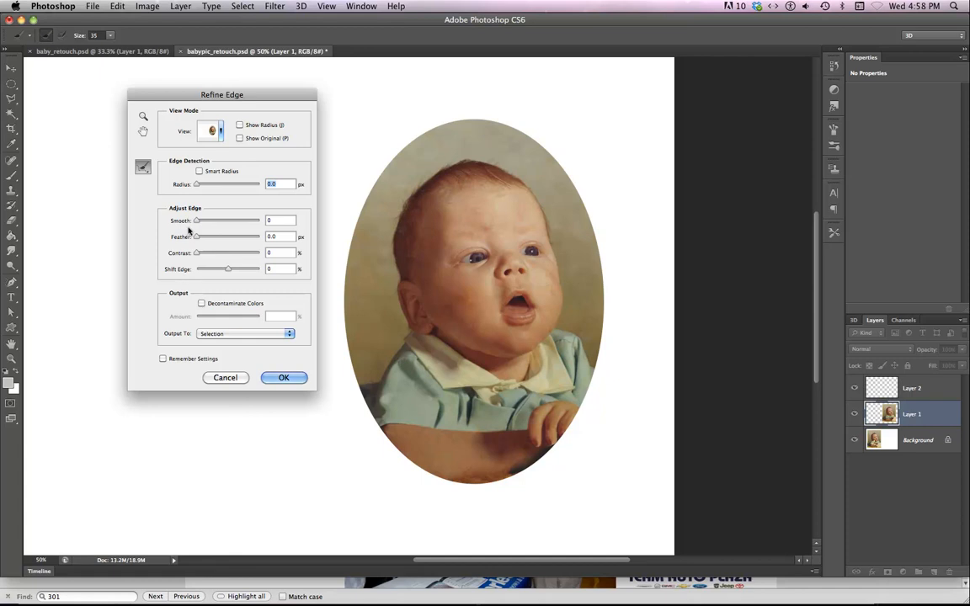
mouse_move(204, 240)
mouse_down()
mouse_move(225, 239)
mouse_move(196, 241)
mouse_move(222, 240)
mouse_up()
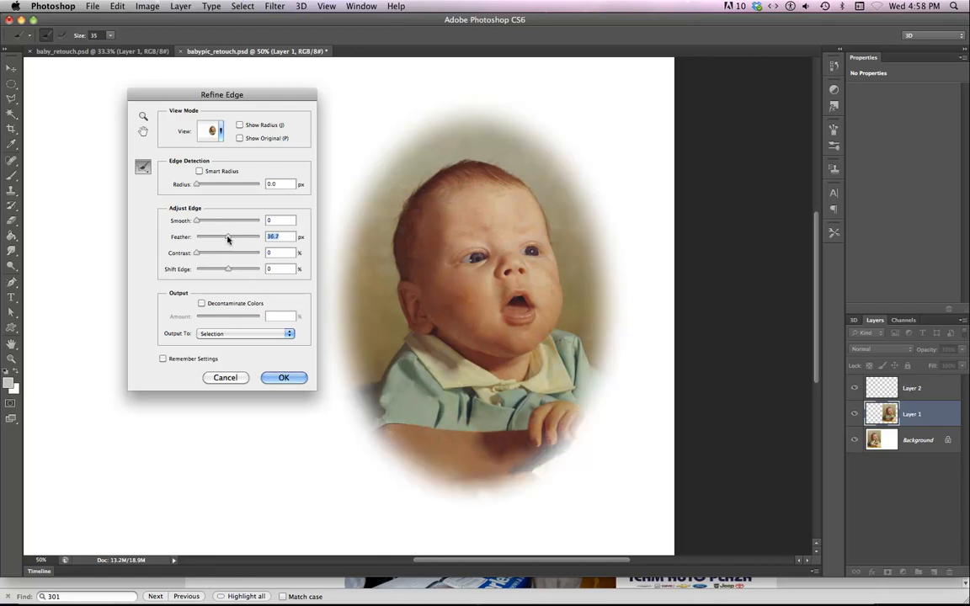
drag(227, 240, 217, 240)
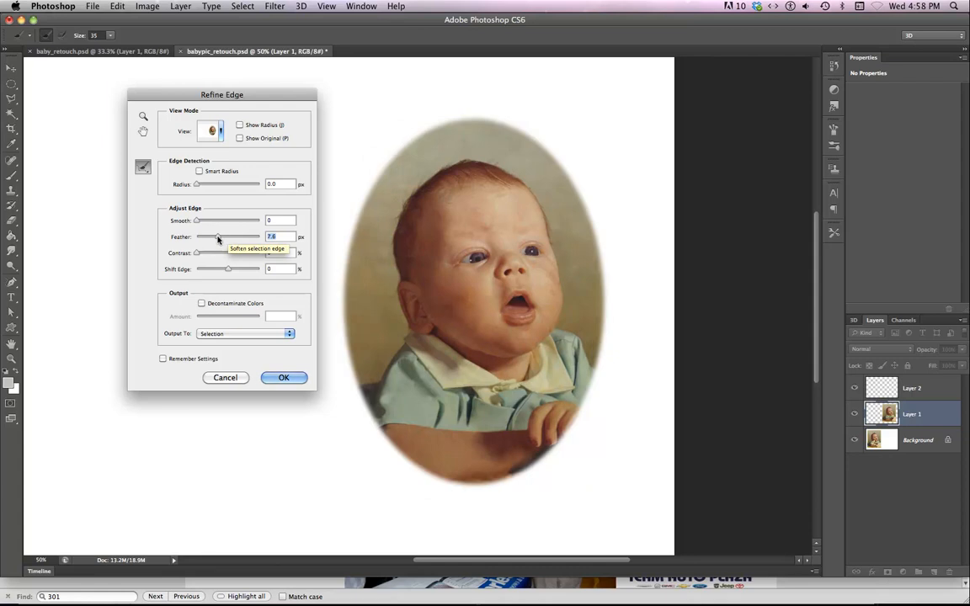
drag(217, 240, 215, 240)
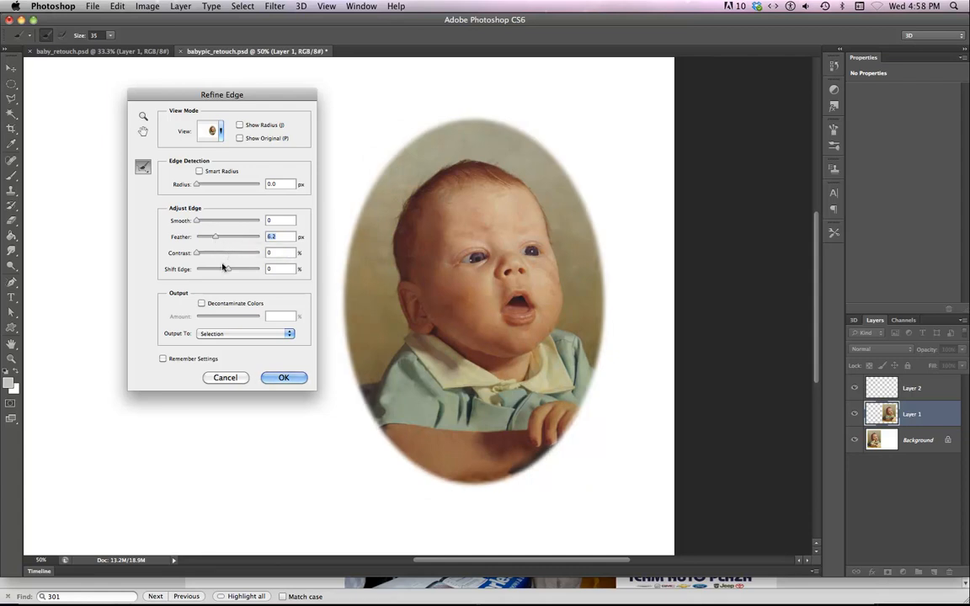
click(284, 379)
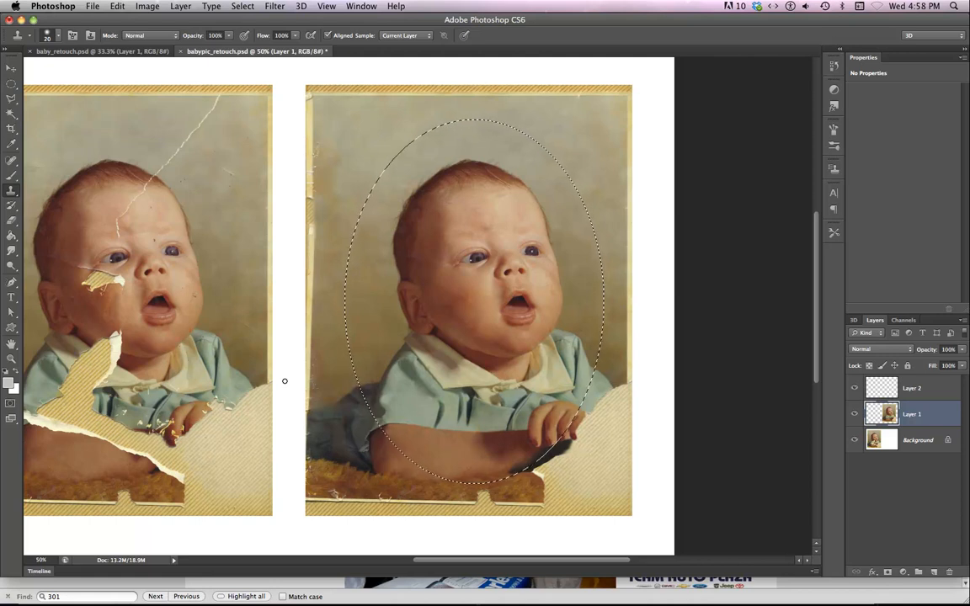
click(16, 85)
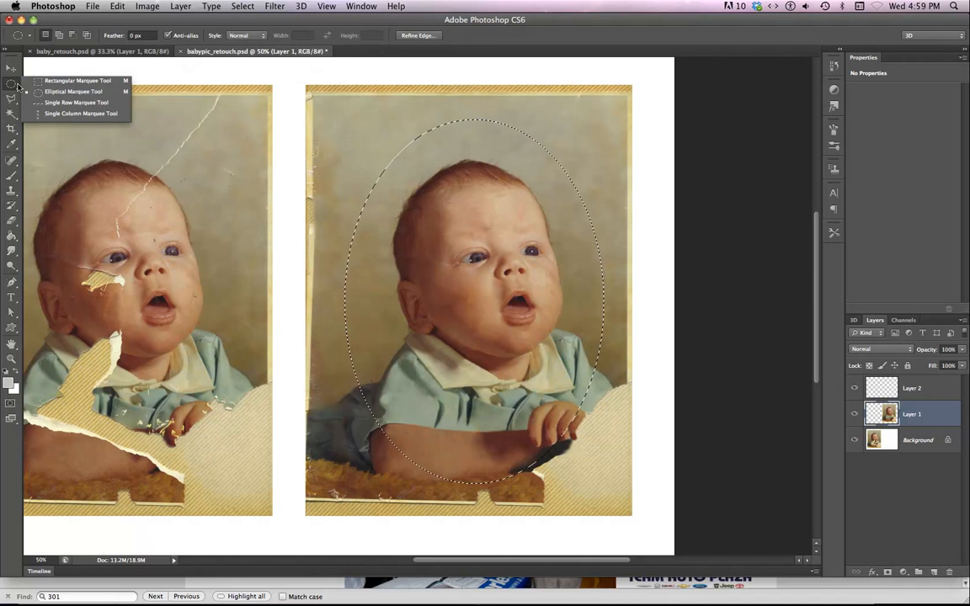
click(51, 81)
right_click(455, 295)
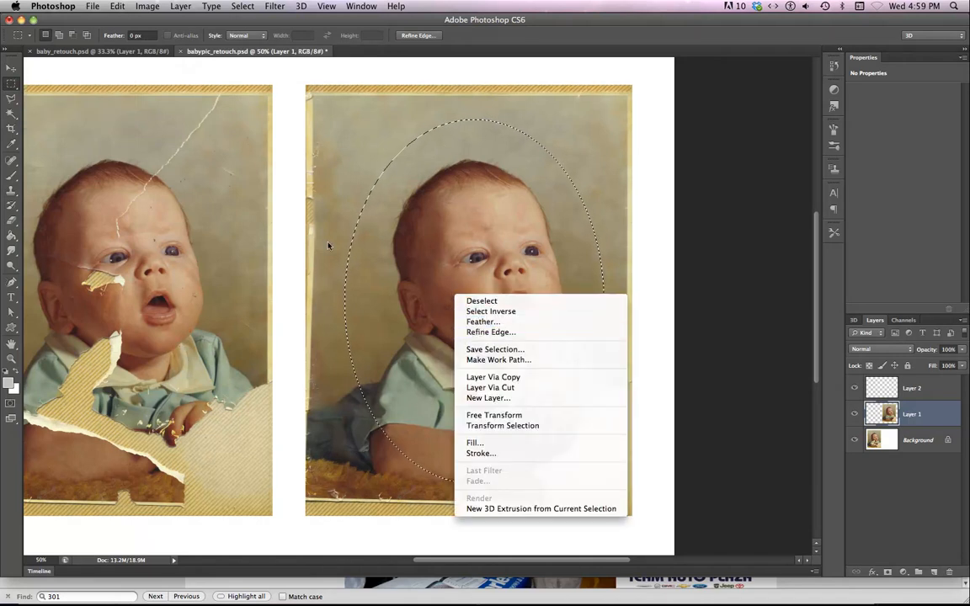
click(12, 68)
Invert the oval selection and delete everything outside the oval from Layer 1
click(12, 68)
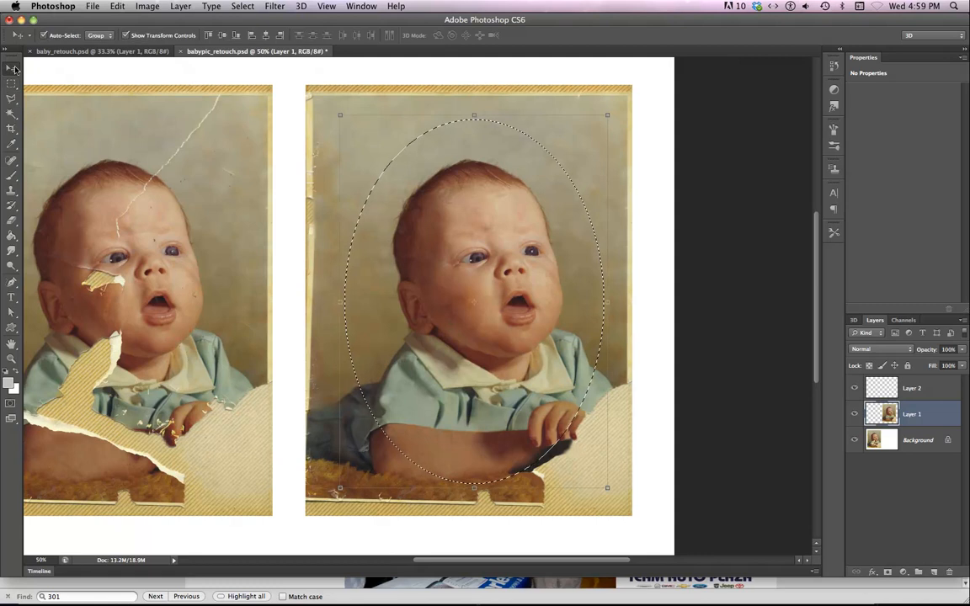
click(242, 6)
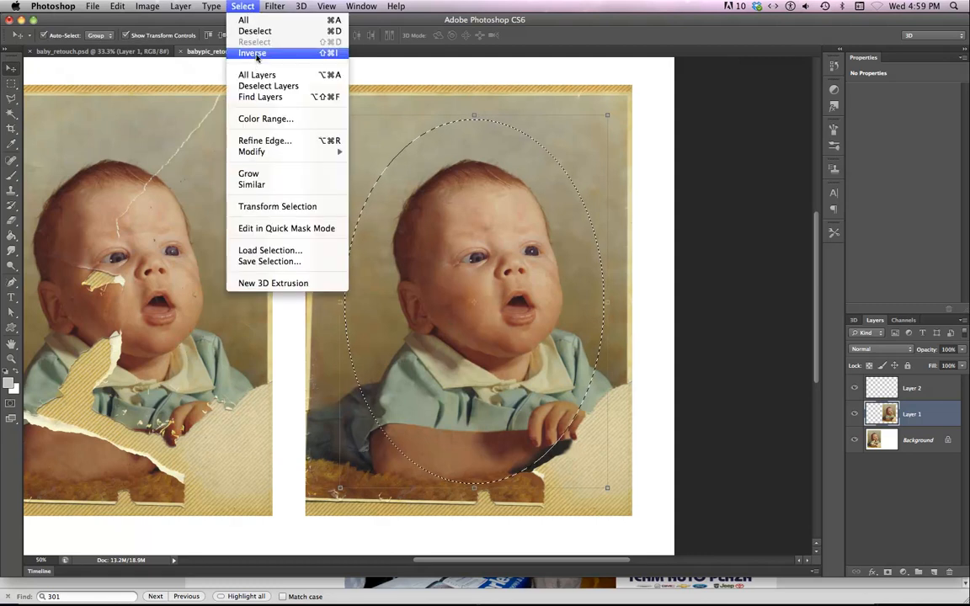
click(244, 7)
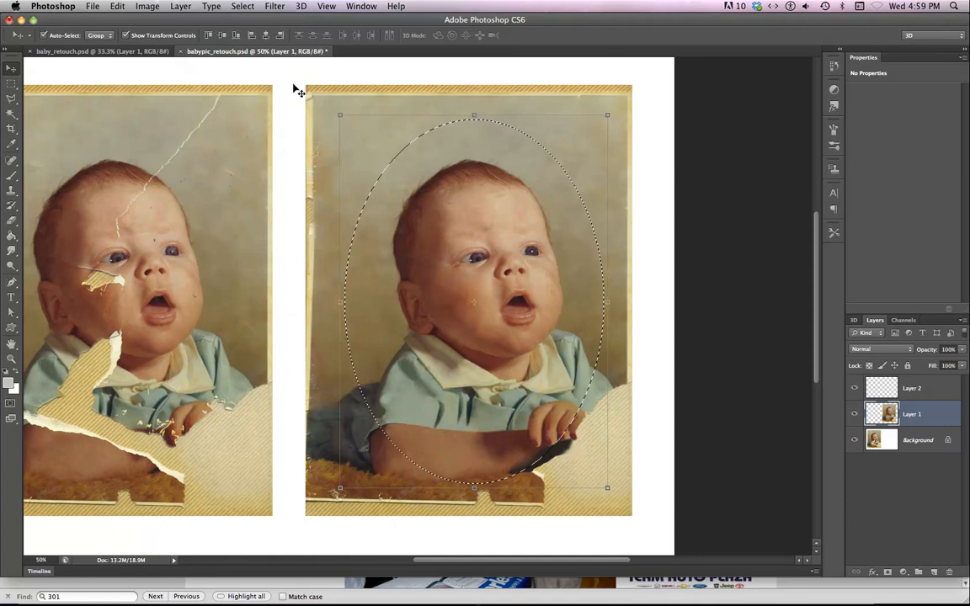
key(super+shift+i)
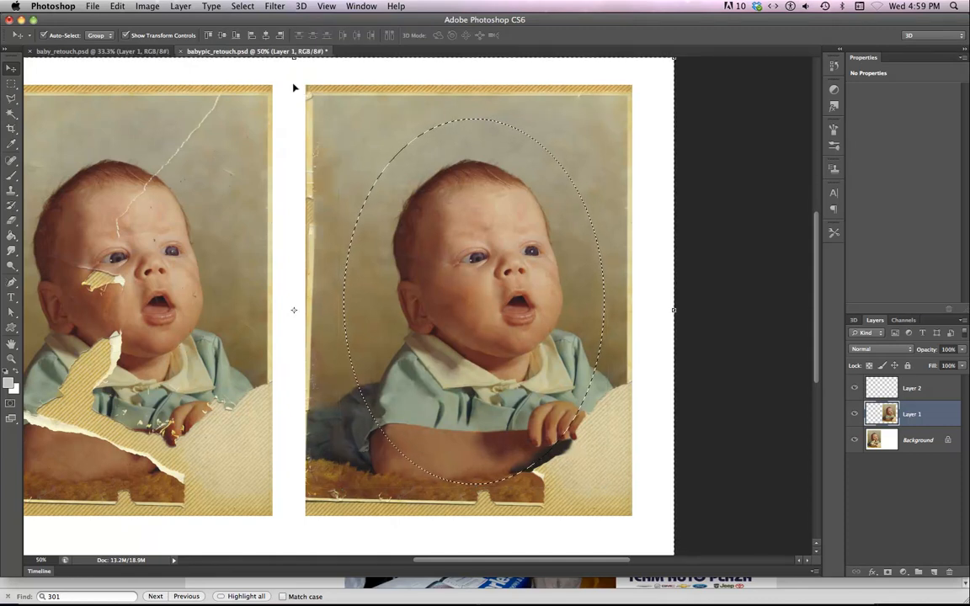
key(super+minus)
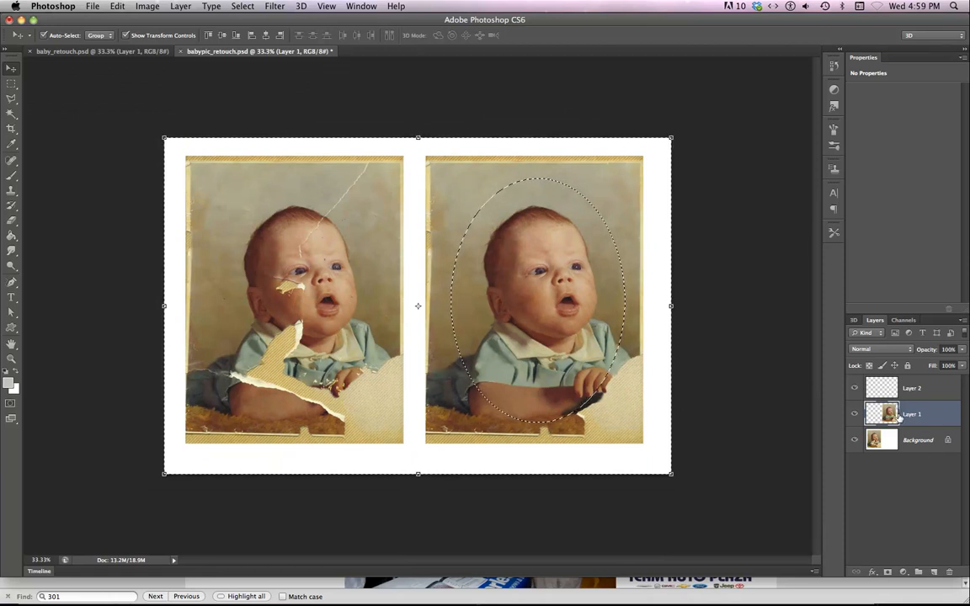
key(Delete)
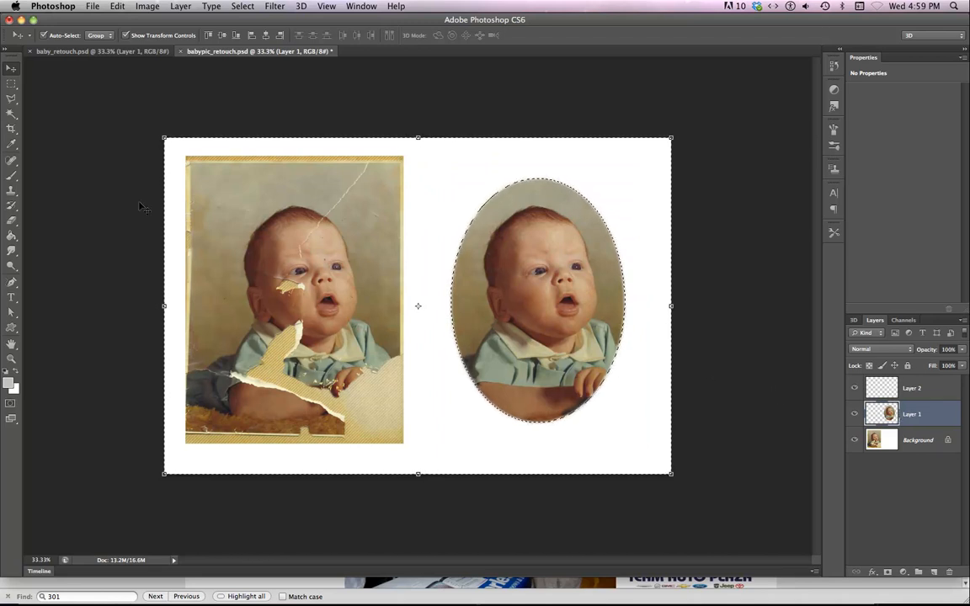
Clear the selection, turn off the transform controls, and inspect the feathered edge of the oval portrait
key(ctrl+d)
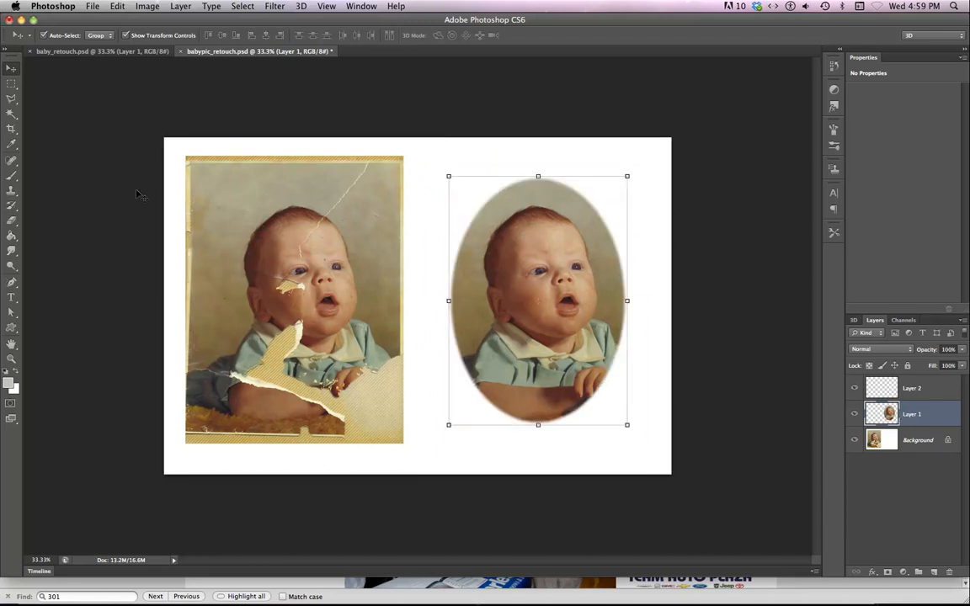
click(126, 36)
key(super+equal)
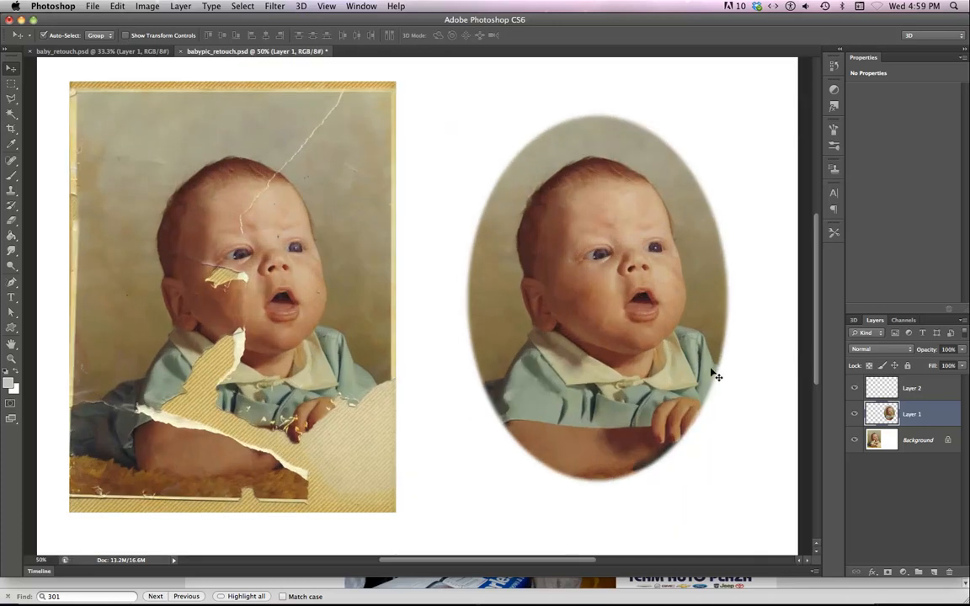
drag(656, 341, 487, 394)
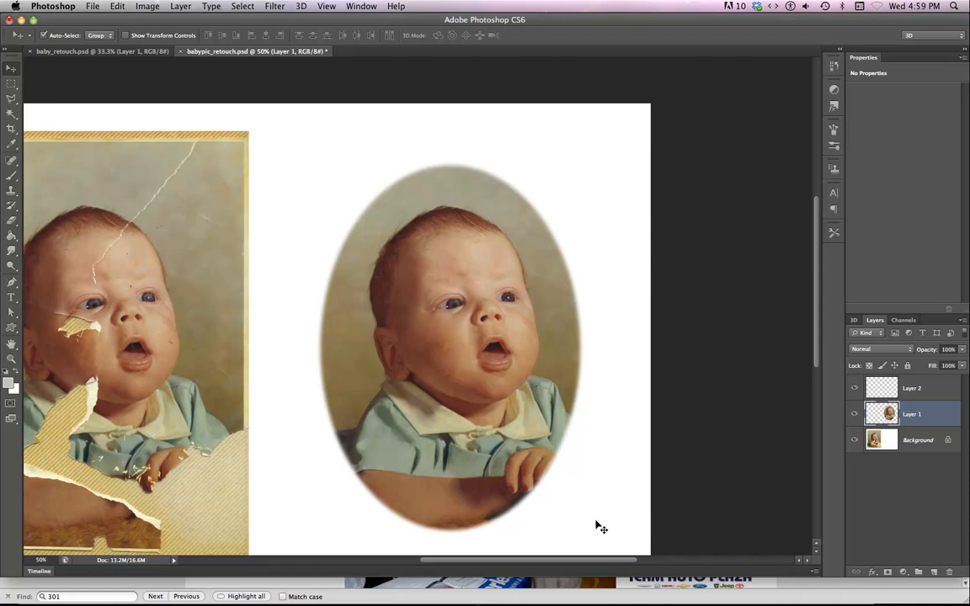
scroll(564, 495, down, 3)
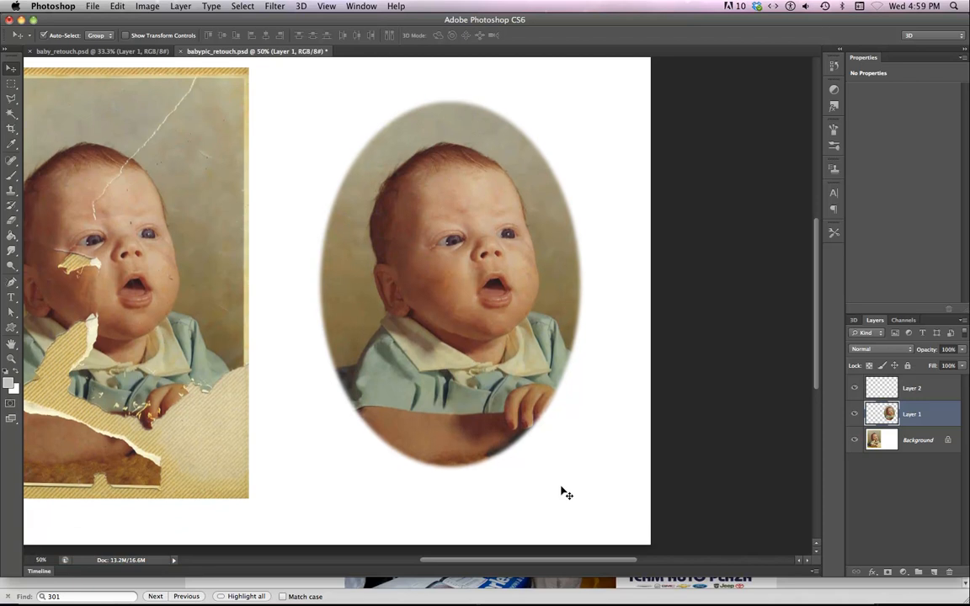
scroll(564, 495, left, 2)
scroll(564, 495, left, 1)
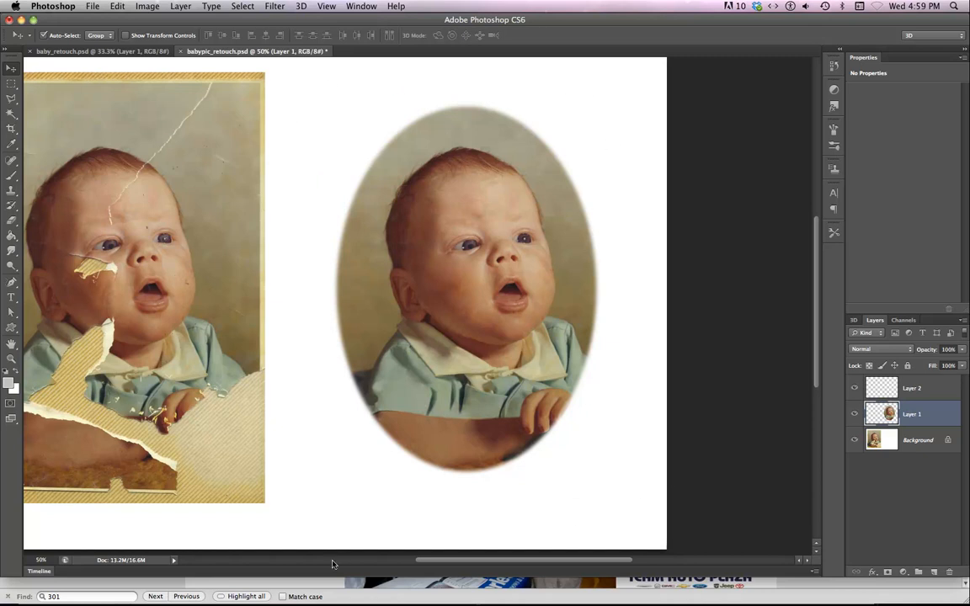
Add a Solid Color fill layer directly above the Background, using the sage green 9ca48c sampled from the baby's clothing
click(916, 445)
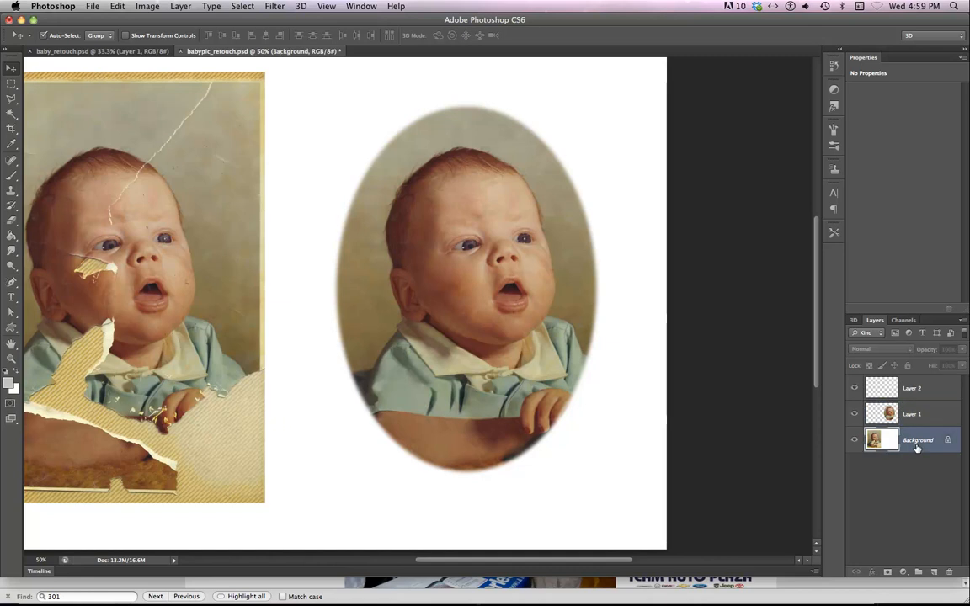
click(904, 573)
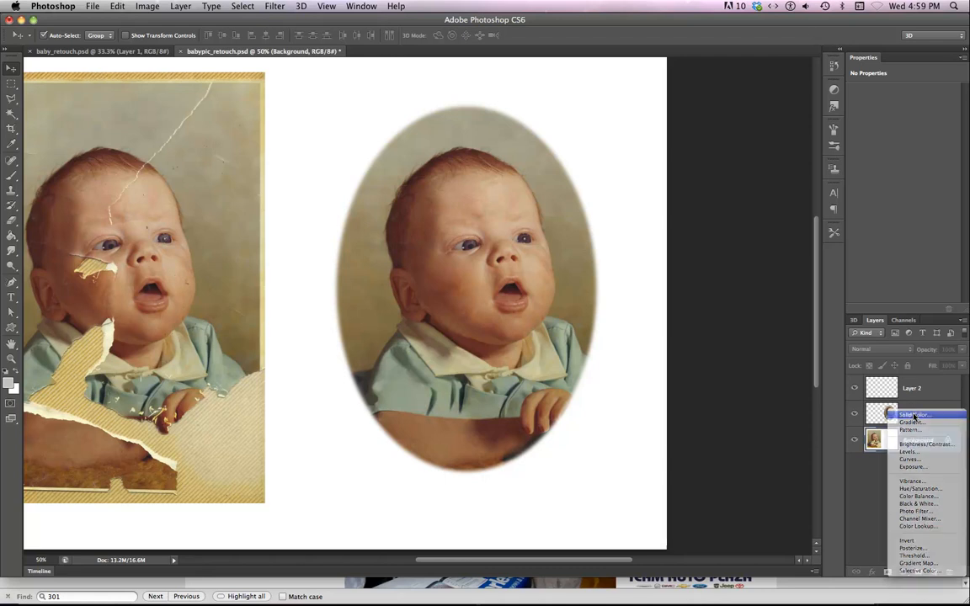
click(914, 415)
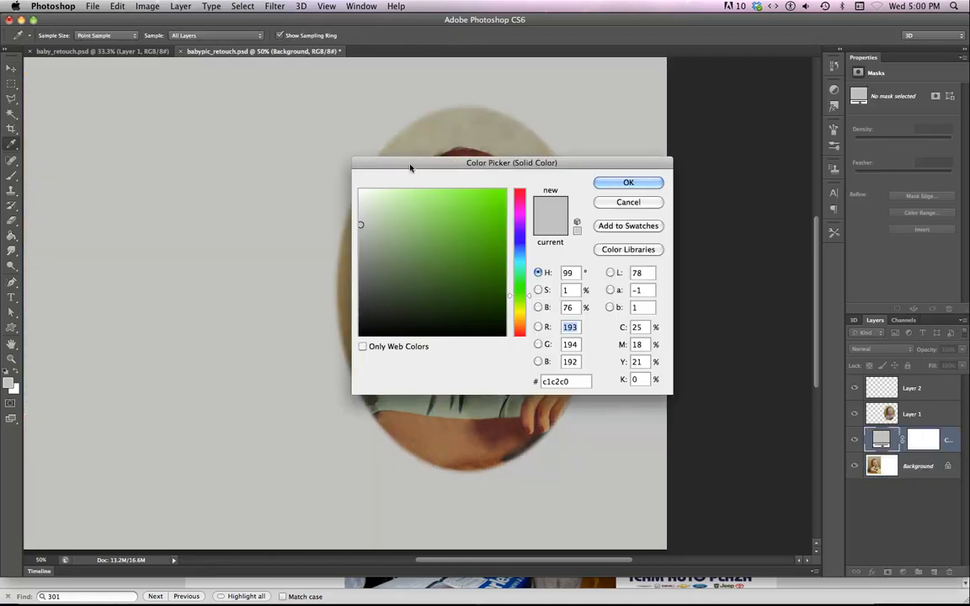
drag(411, 168, 622, 168)
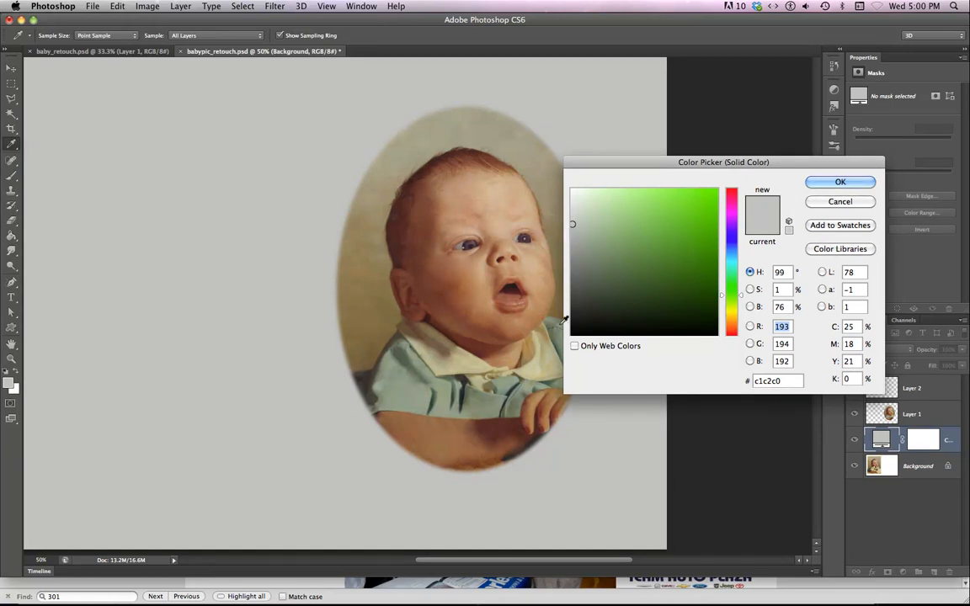
click(462, 343)
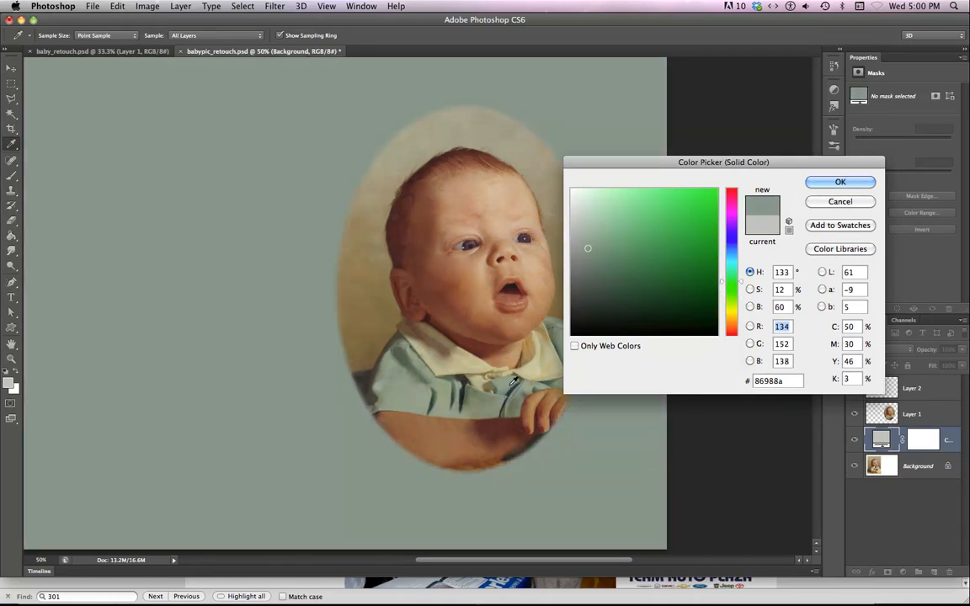
click(492, 370)
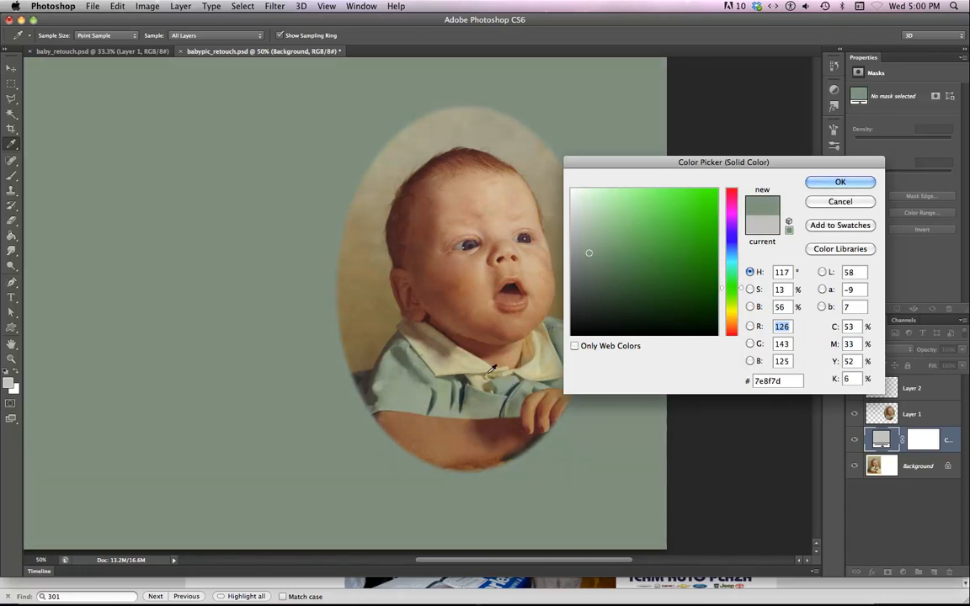
click(432, 327)
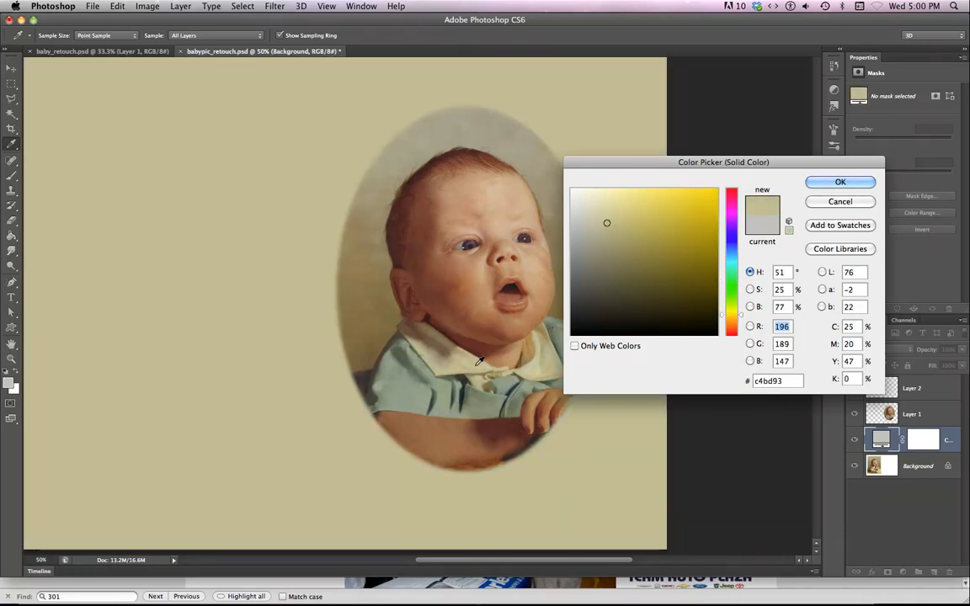
click(449, 400)
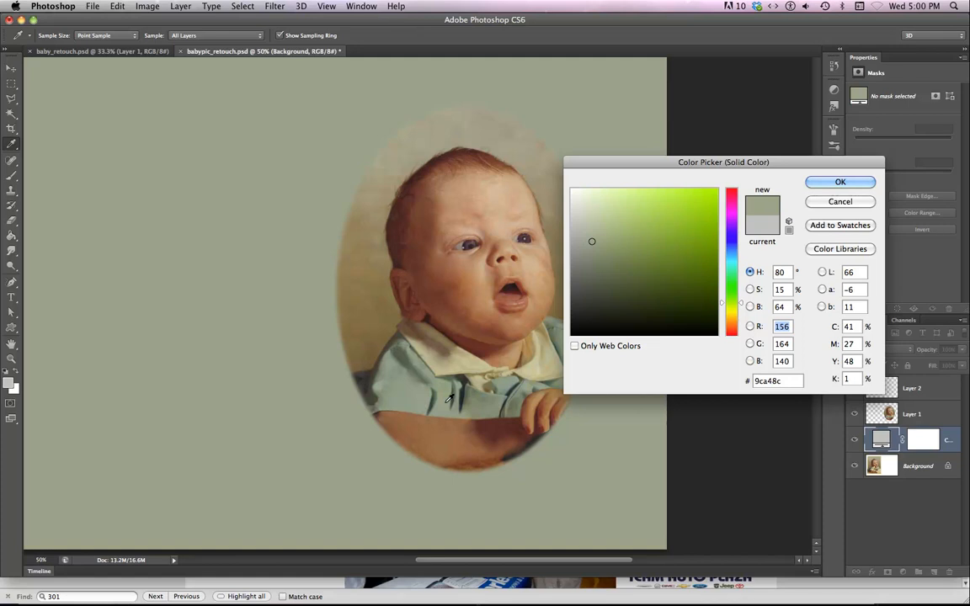
click(839, 182)
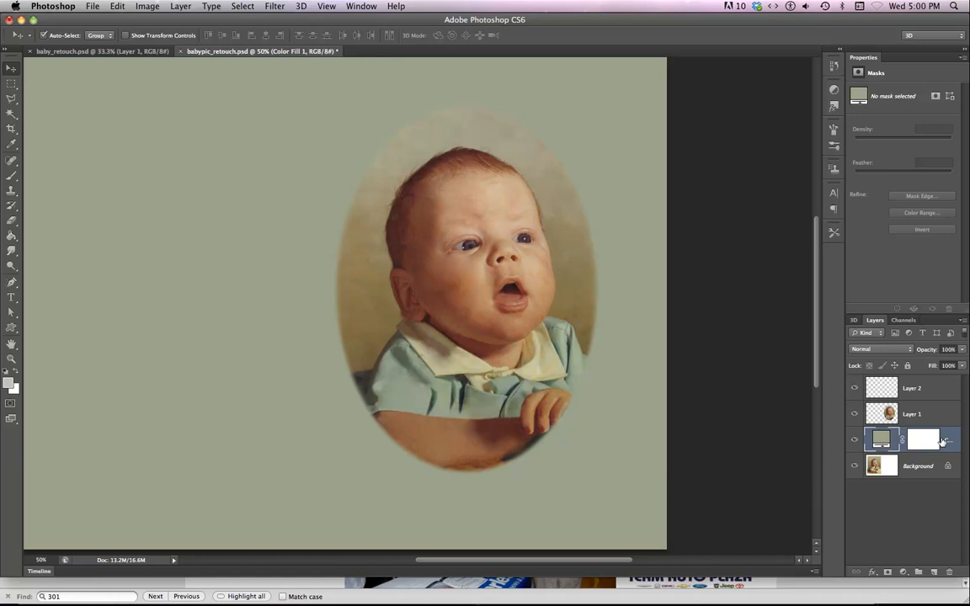
Convert the locked Background into a regular layer and move the color fill layer beneath it
drag(948, 436, 948, 474)
drag(950, 436, 948, 477)
double_click(925, 473)
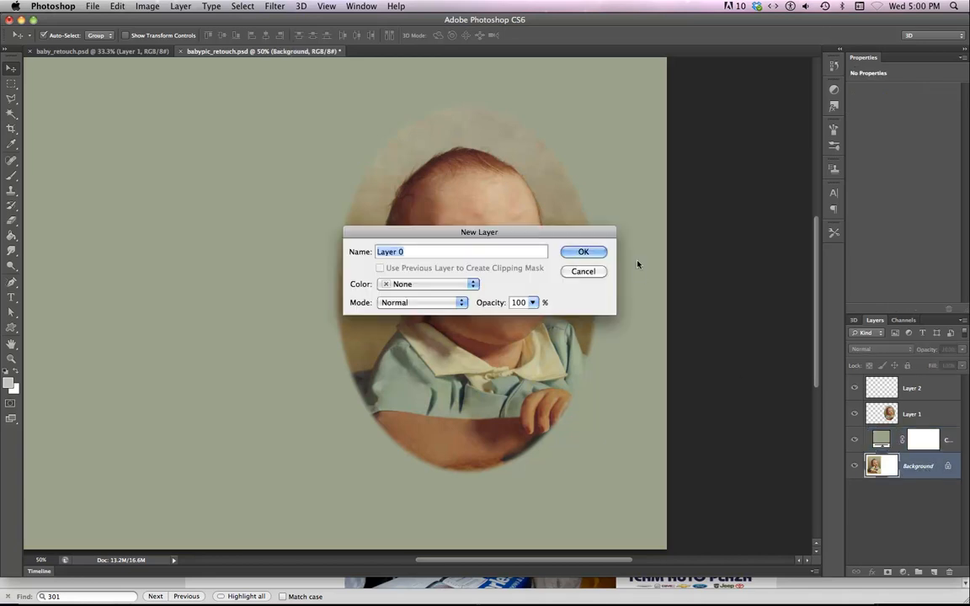
click(590, 250)
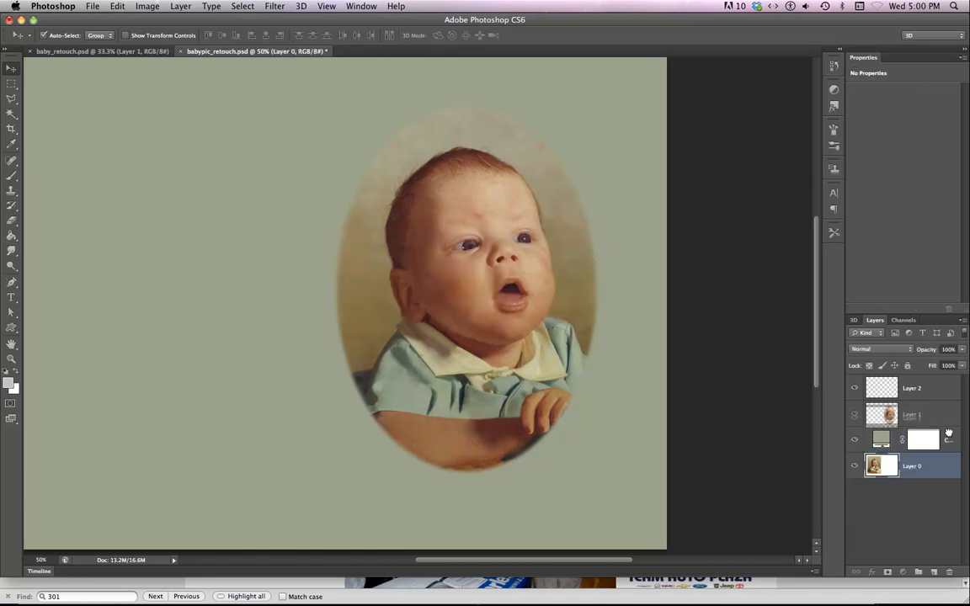
click(943, 426)
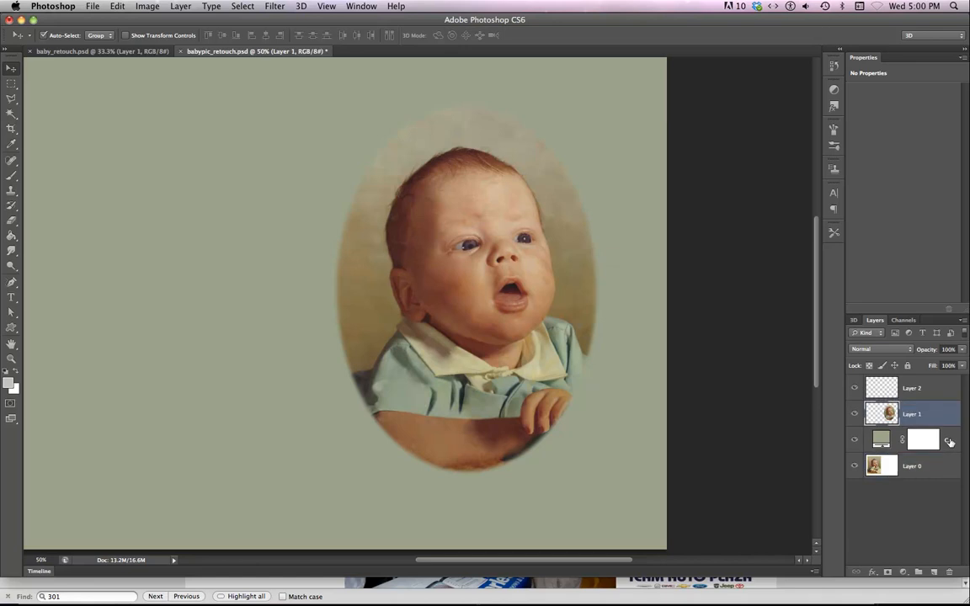
drag(949, 441, 946, 476)
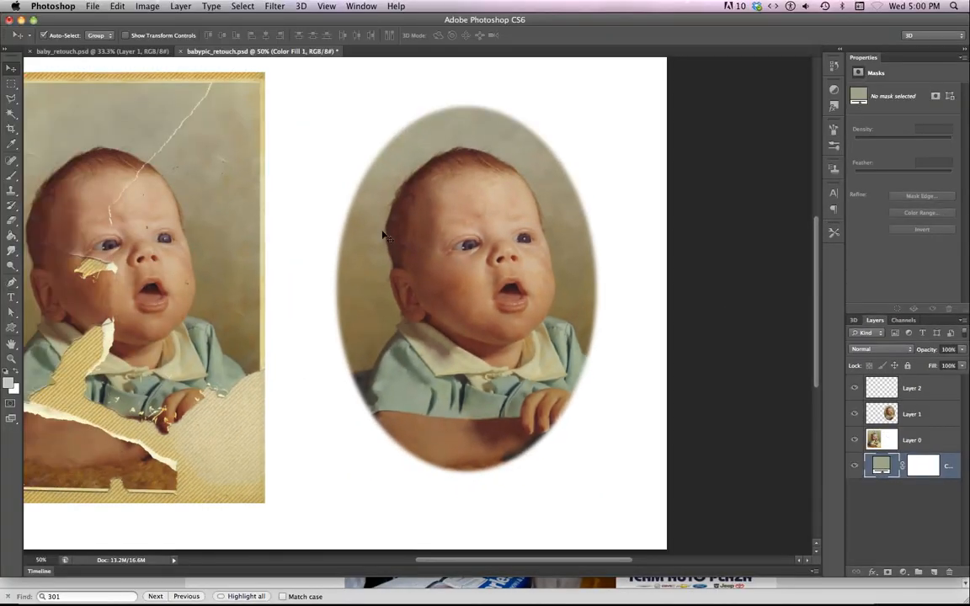
Check Layer 0 on its own, restore the other layers, and make Layer 0 the active layer
alt+click(855, 441)
alt+click(855, 441)
key(super+minus)
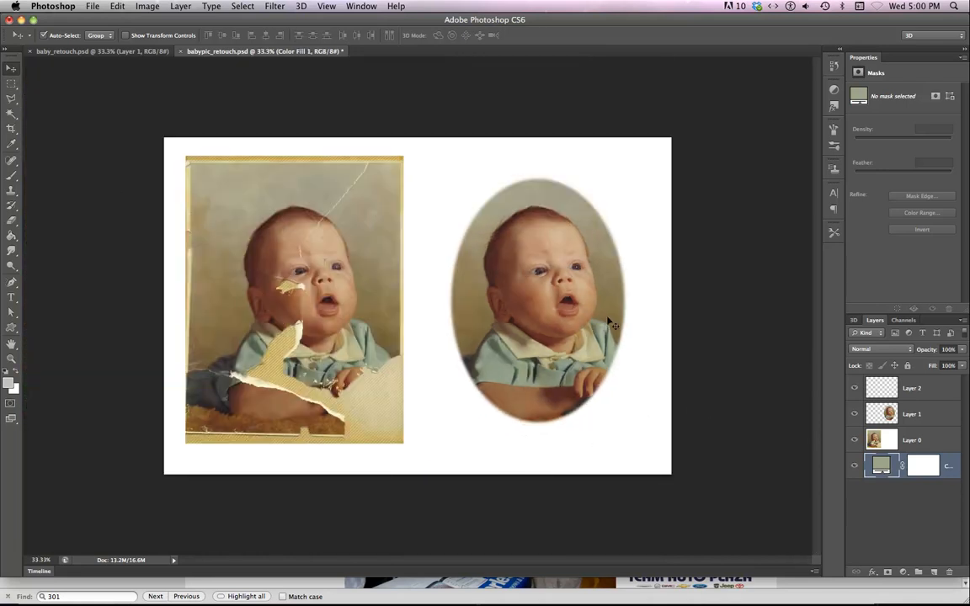
click(893, 451)
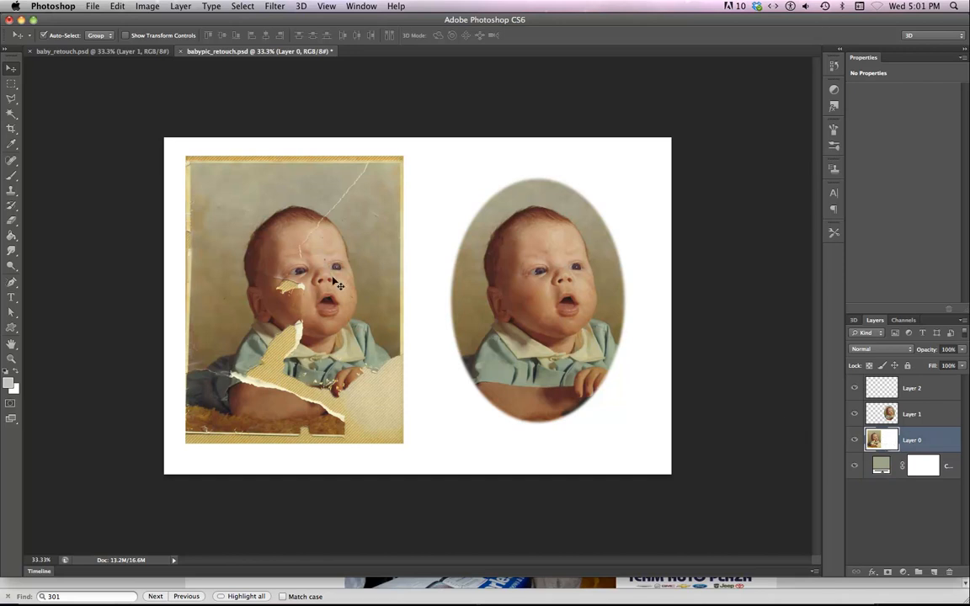
Delete a rectangular area of Layer 0 around the oval portrait, matching the original photo's size, to reveal the color fill, and clear the selection
click(11, 85)
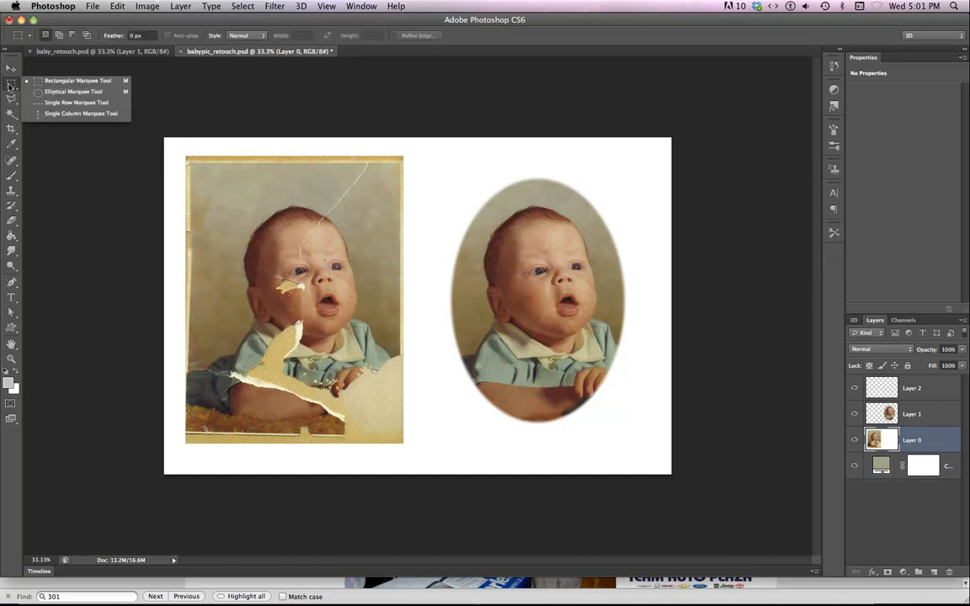
click(437, 155)
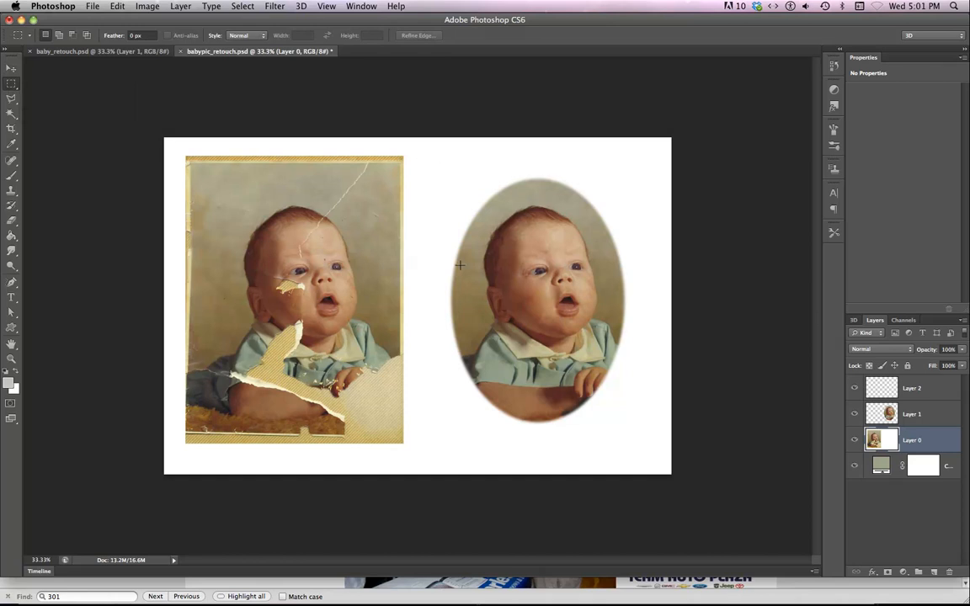
drag(431, 158, 647, 444)
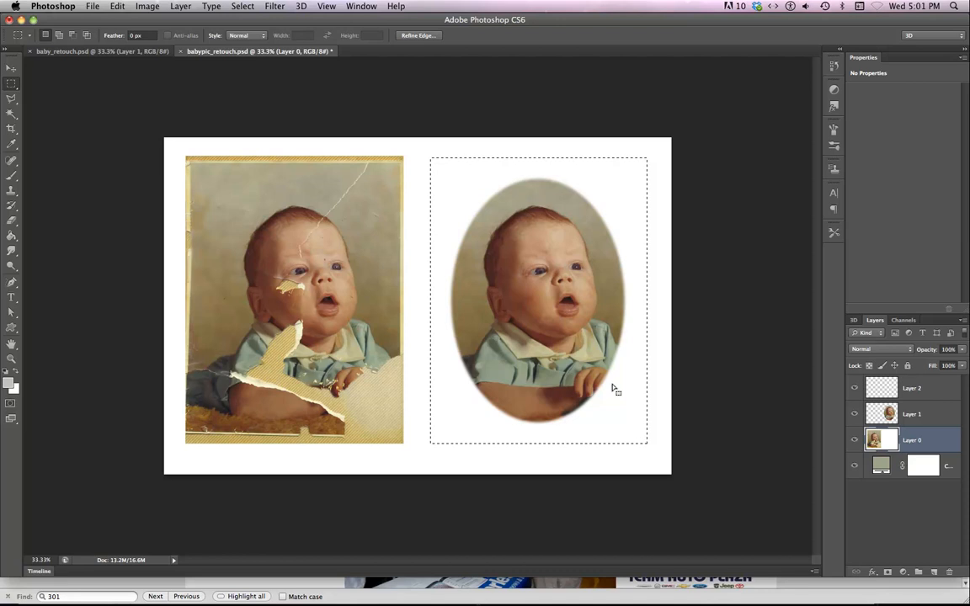
key(Delete)
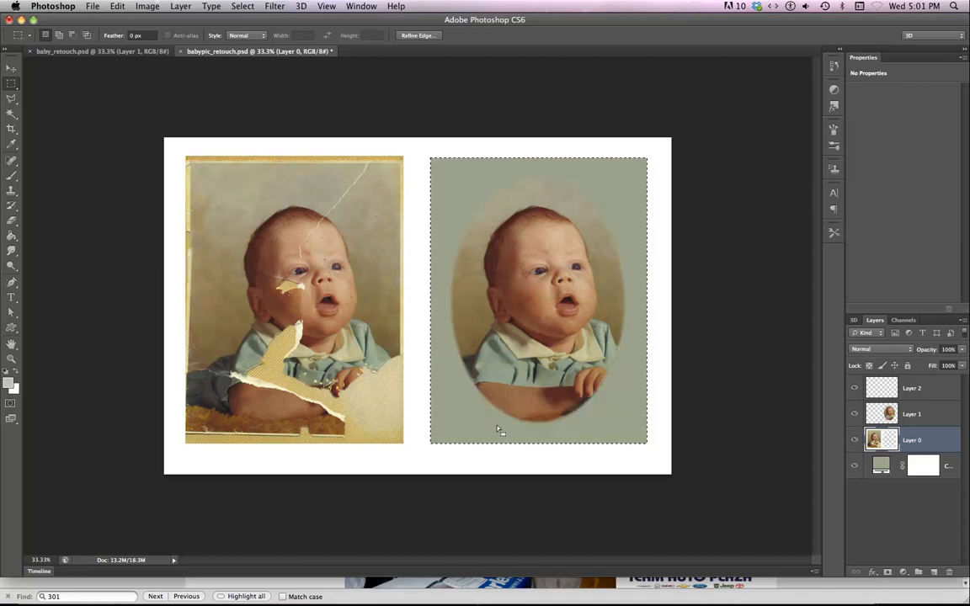
click(341, 300)
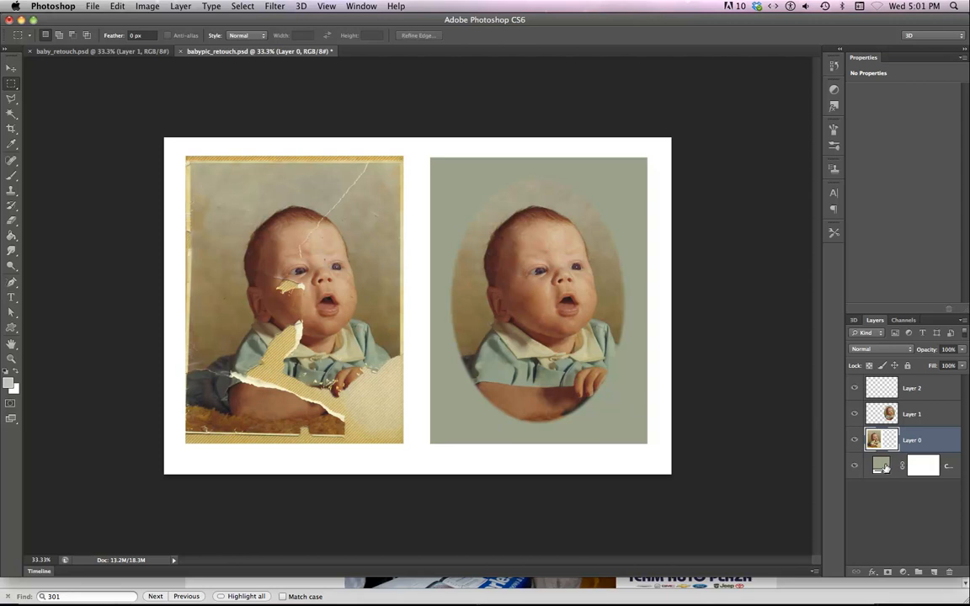
Reopen the color fill layer's color, try shades sampled from the portrait, and move the color picker clear of the image
click(881, 469)
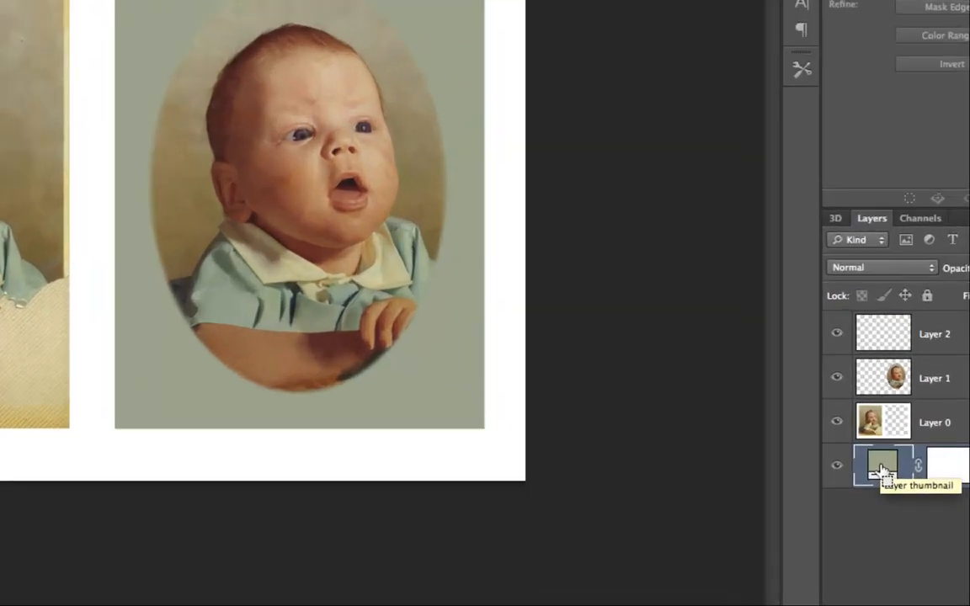
double_click(881, 469)
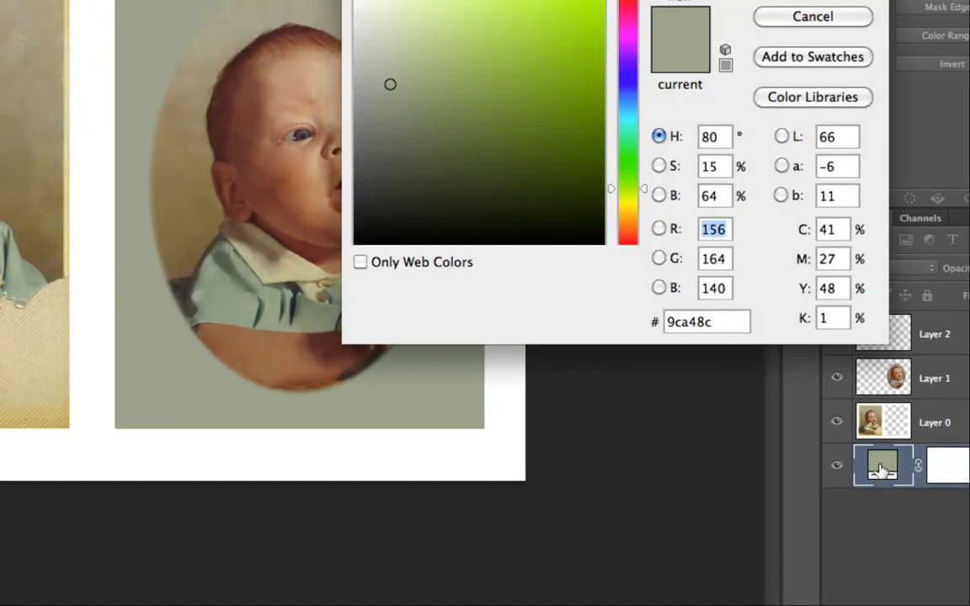
key(alt)
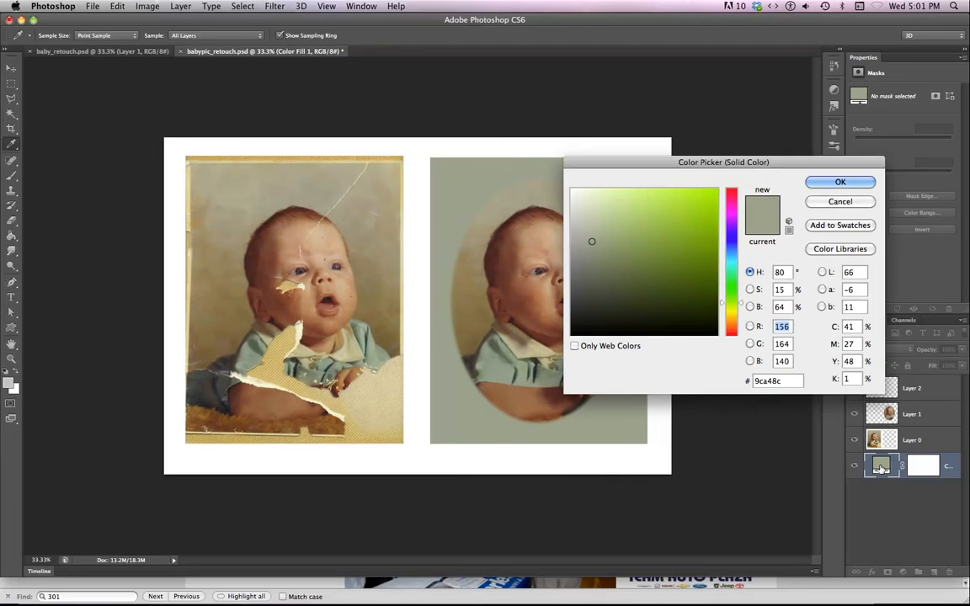
click(547, 357)
click(545, 359)
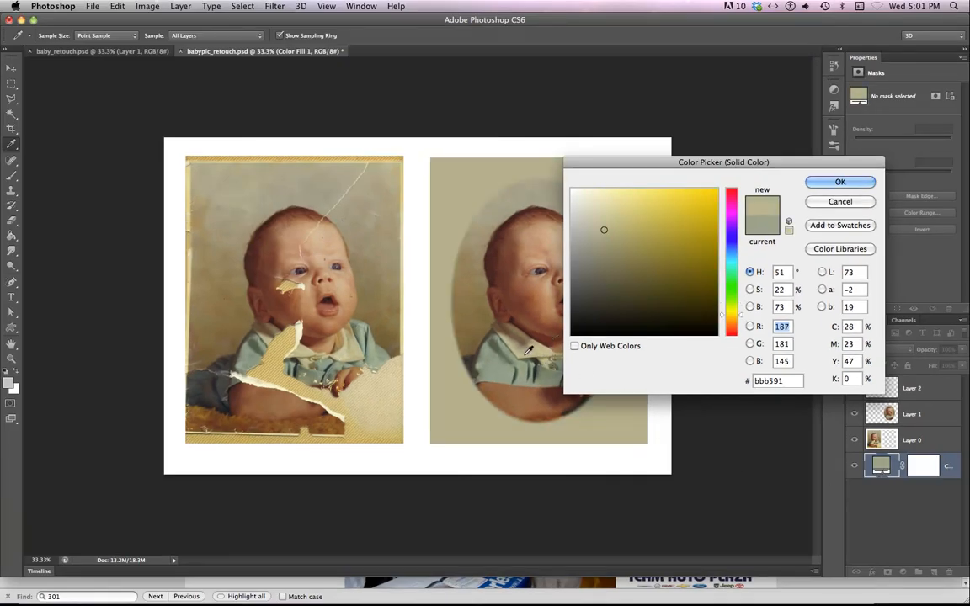
click(534, 345)
click(519, 207)
click(520, 192)
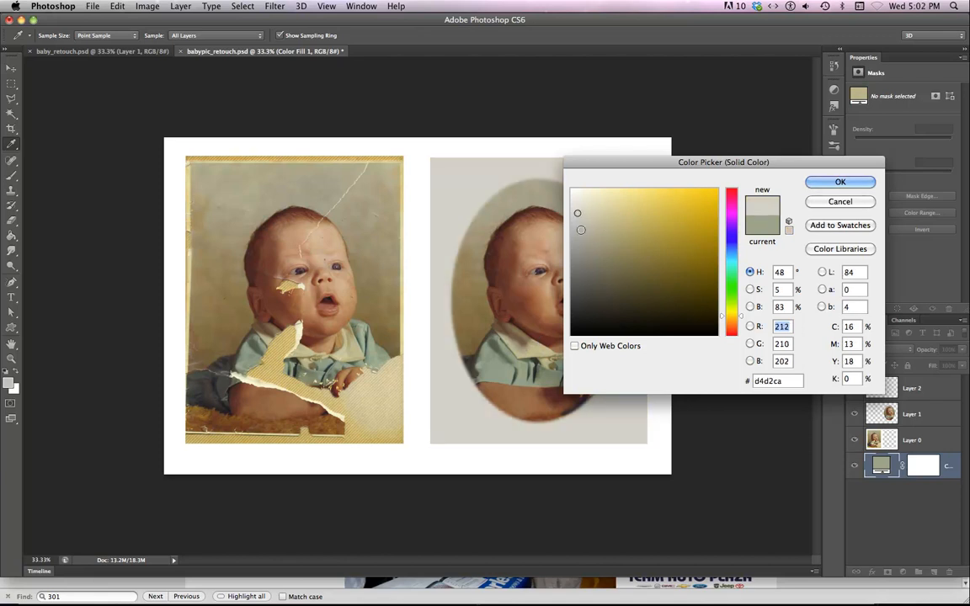
click(532, 259)
drag(602, 165, 710, 85)
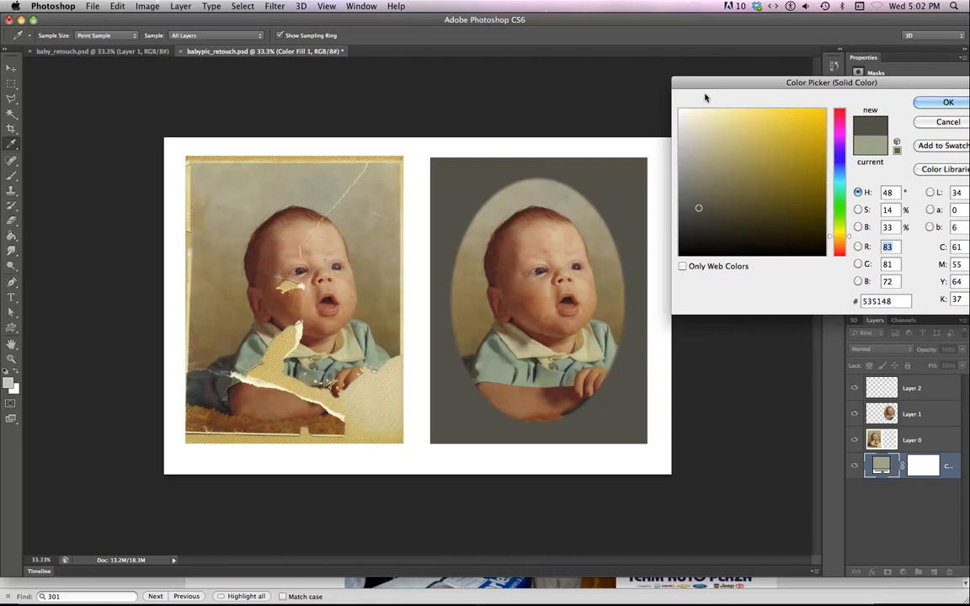
Try background colors sampled from the baby's collar, skin and blue-green sleeve
click(545, 352)
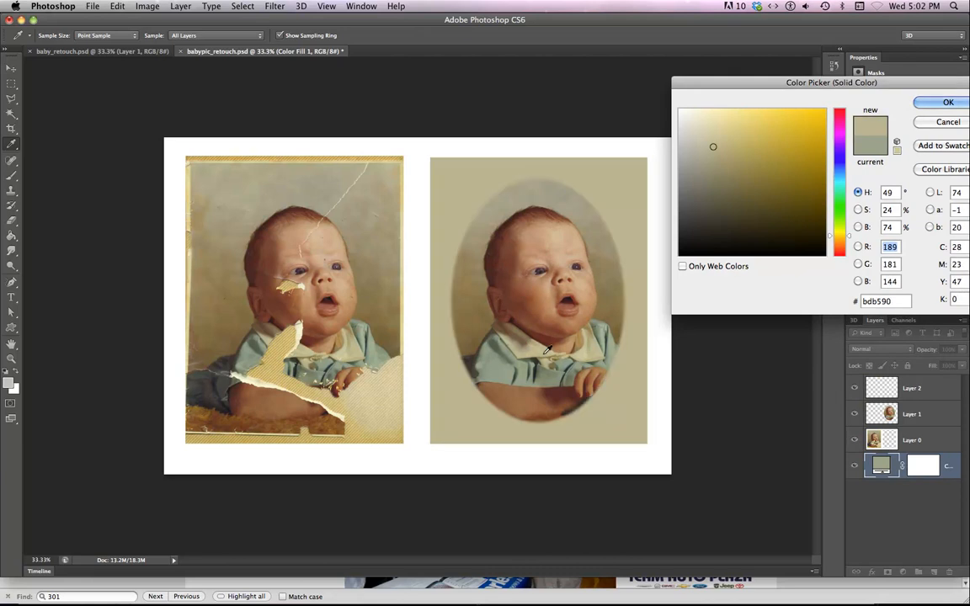
click(588, 318)
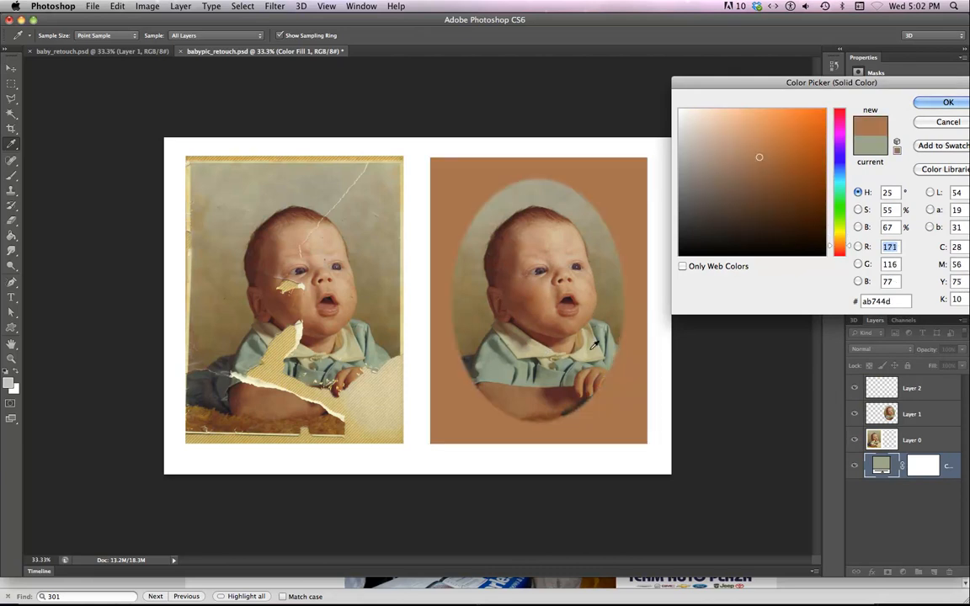
click(587, 352)
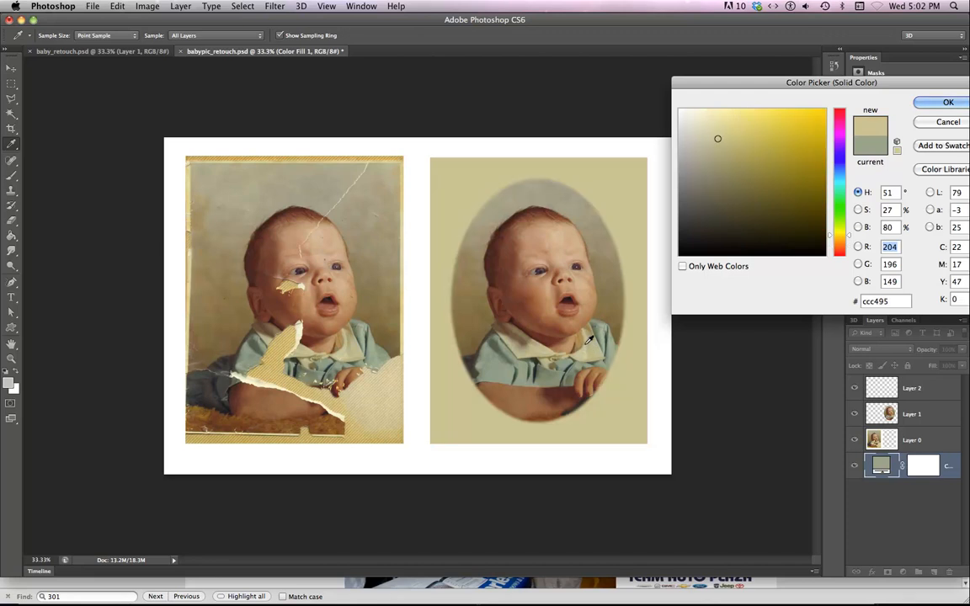
click(603, 333)
click(607, 336)
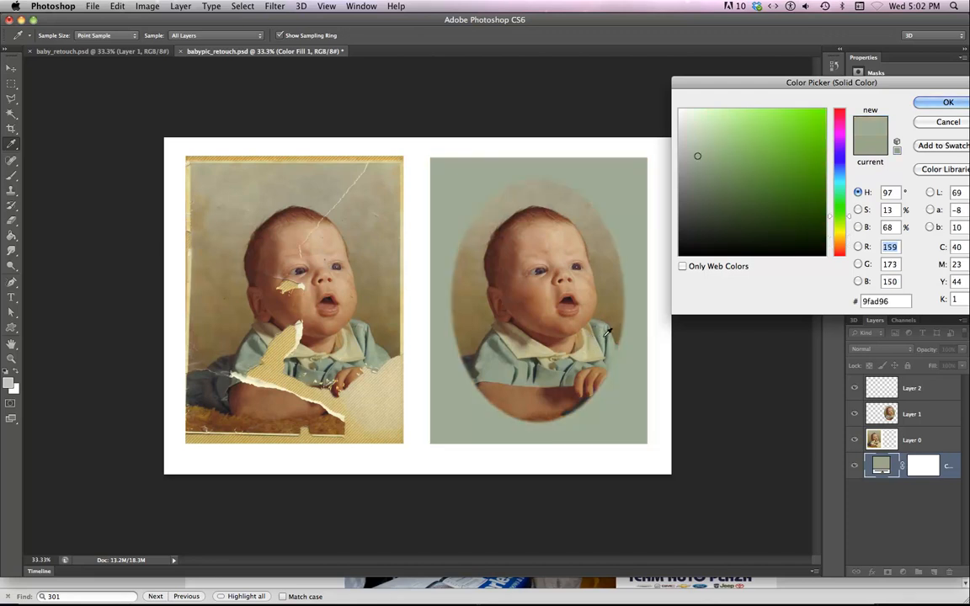
Sample a green from the baby's sleeve and lighten it to cae1cb as the color fill behind the oval portrait
click(609, 338)
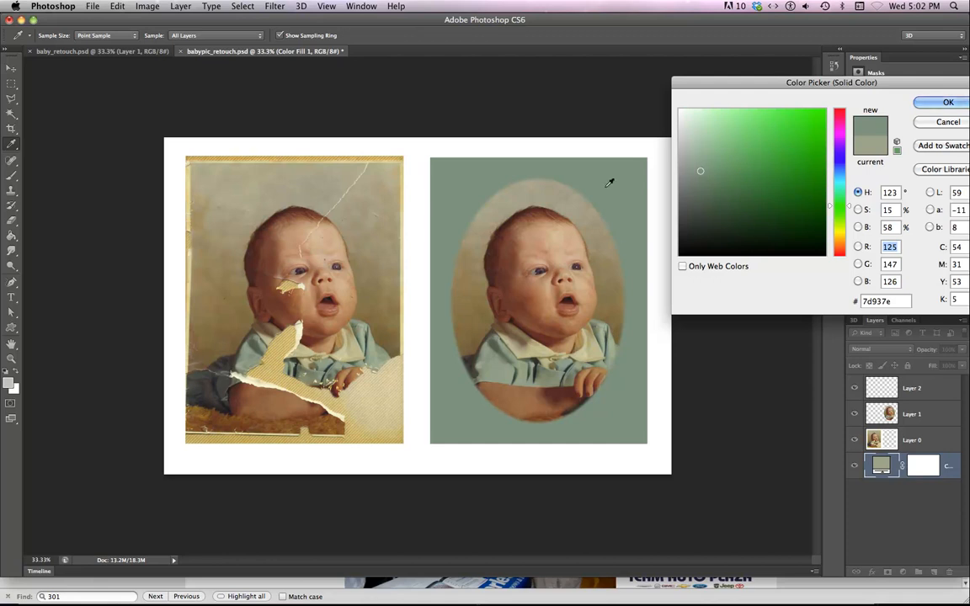
click(693, 142)
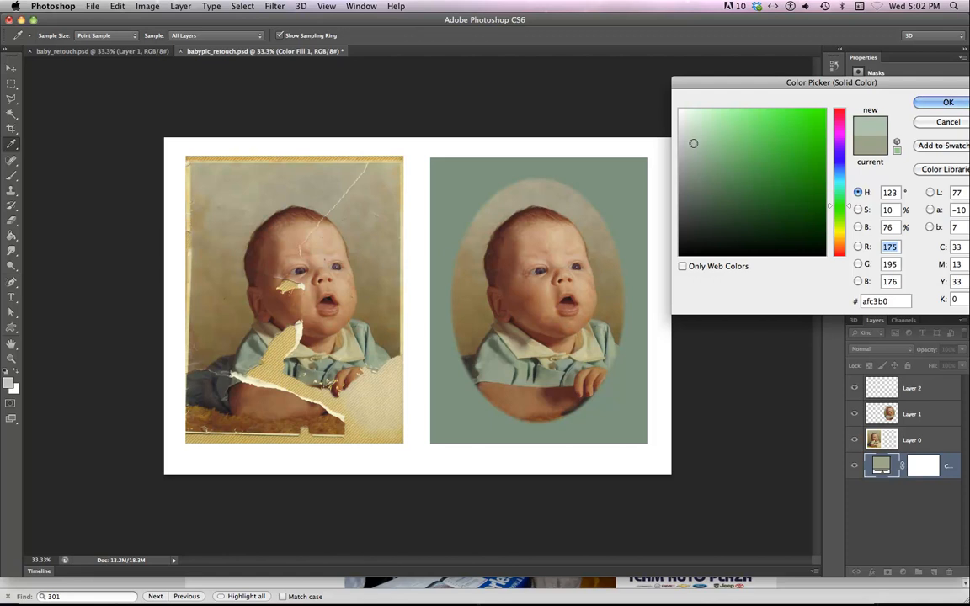
drag(693, 140, 693, 126)
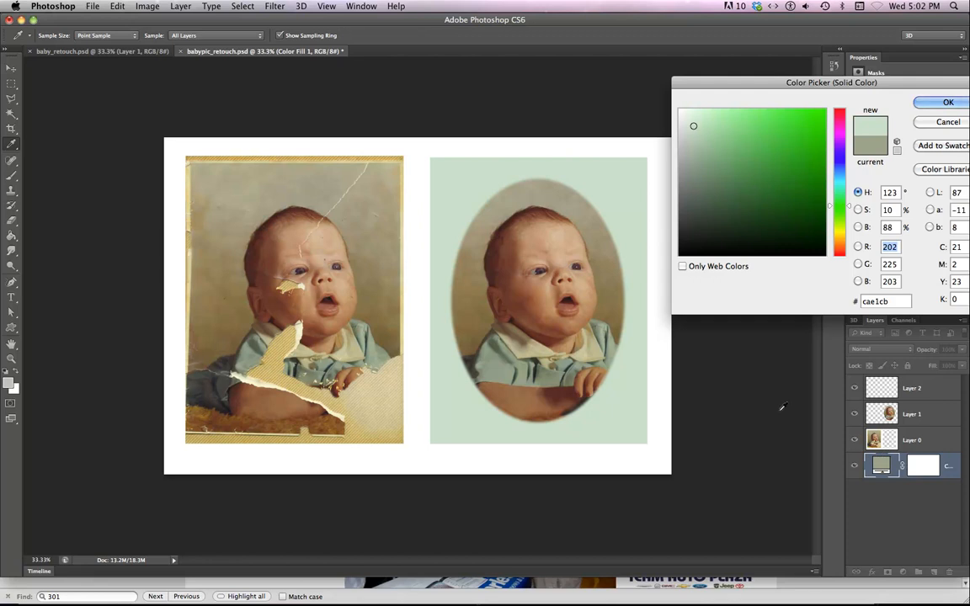
click(951, 102)
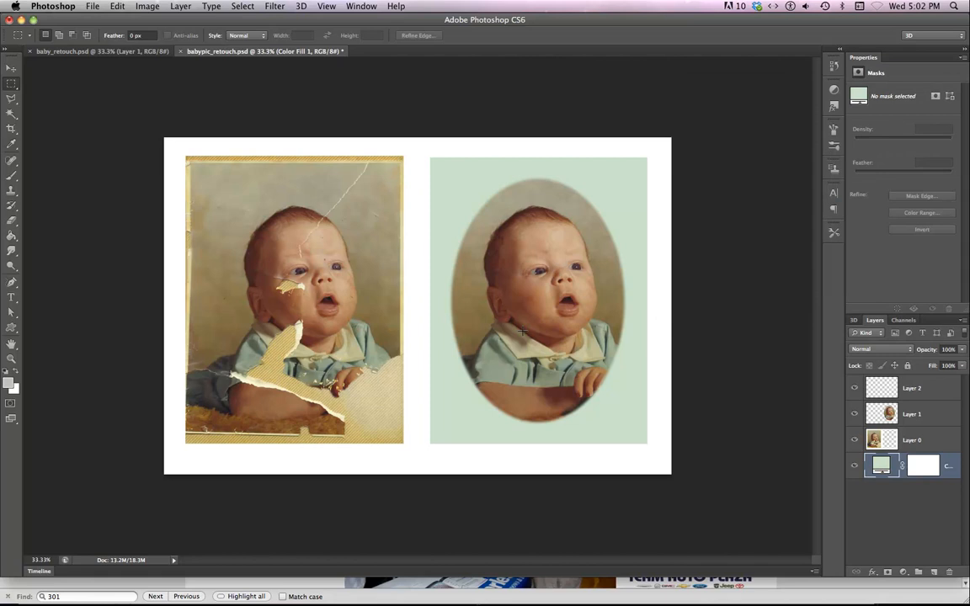
key(super+minus)
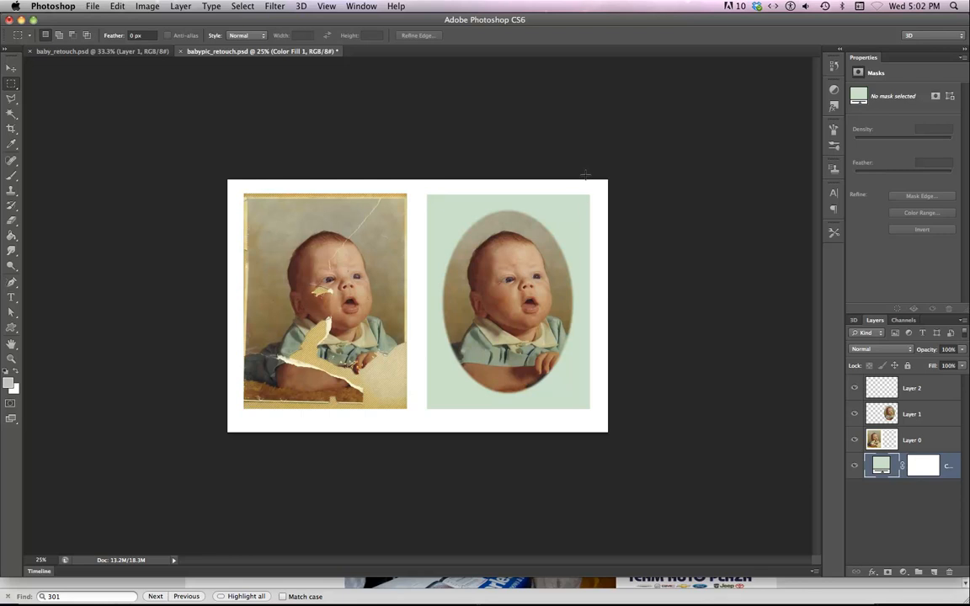
key(super+minus)
key(super+plus)
key(super+plus)
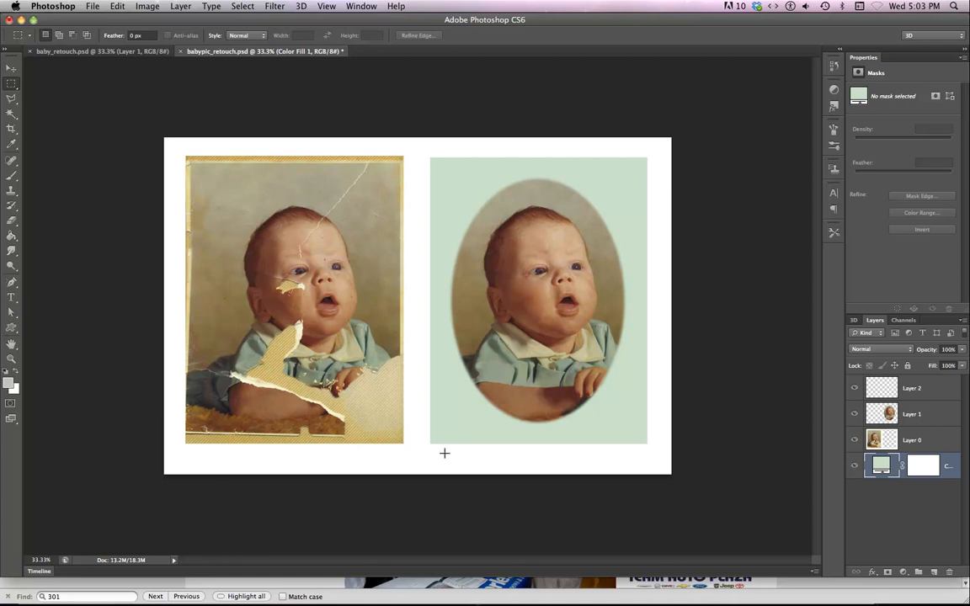
Open baby_pic_retouch.psd from the Retouched photos folder inside Photoshop examples on the external drive
click(92, 7)
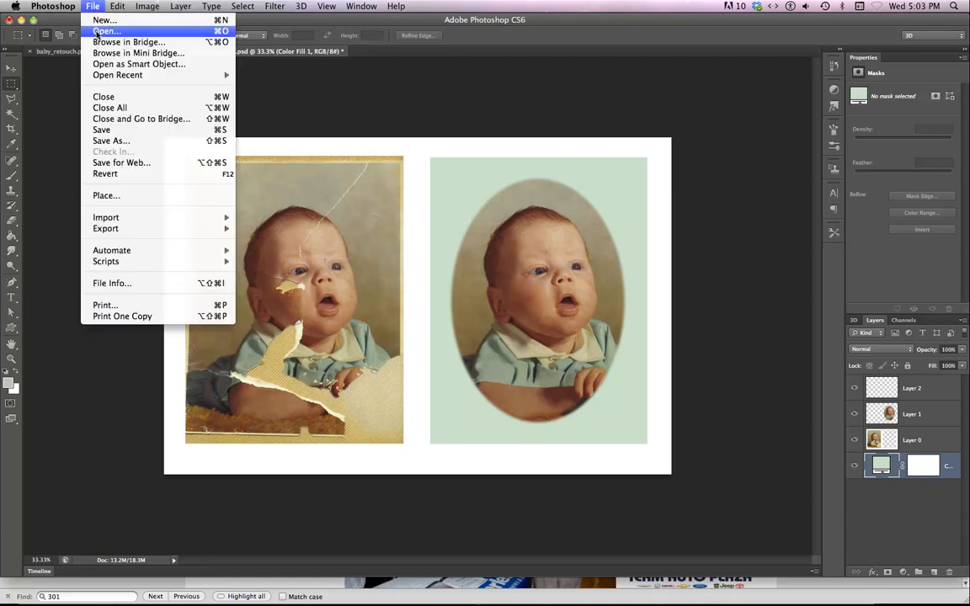
click(99, 31)
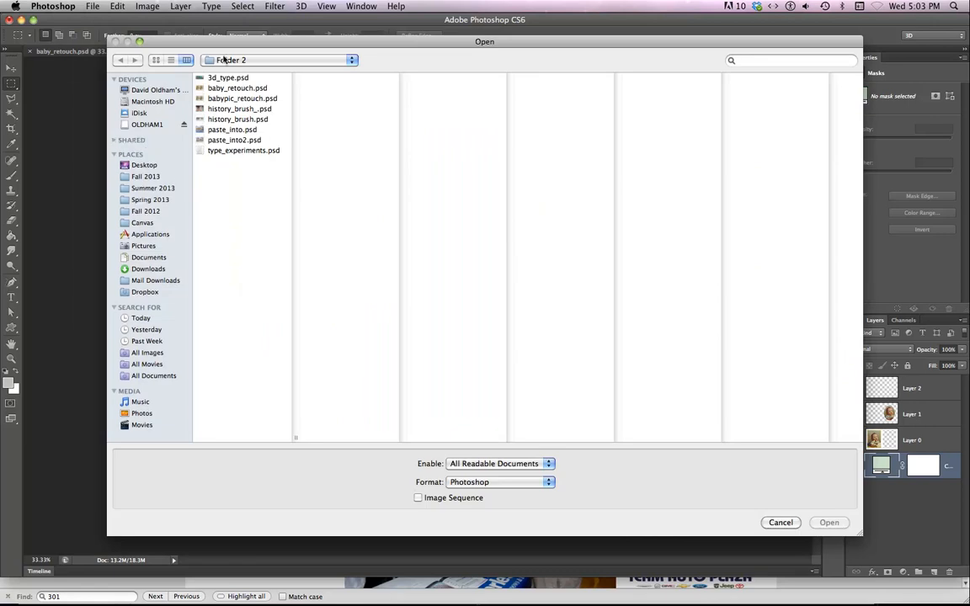
click(140, 126)
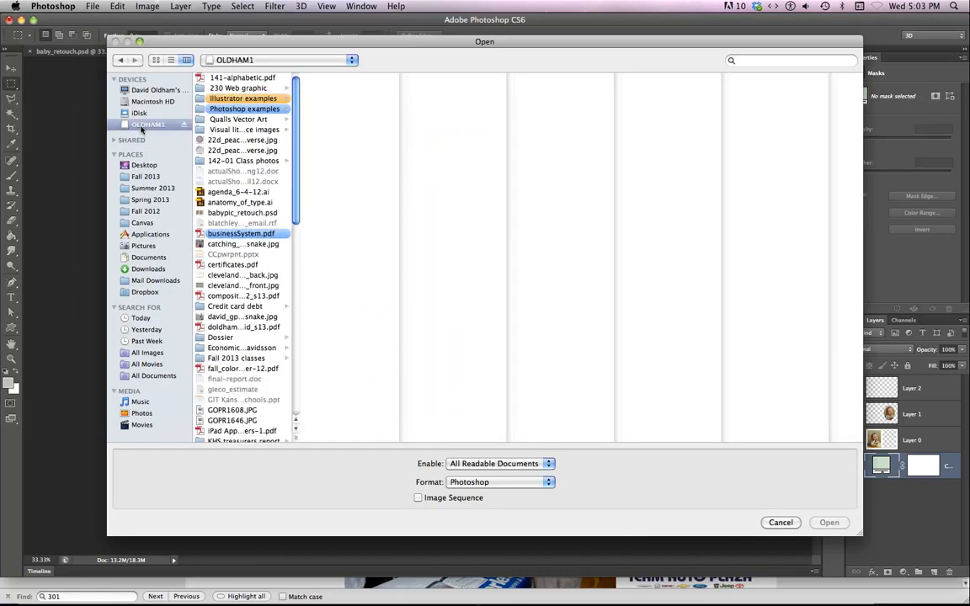
click(202, 108)
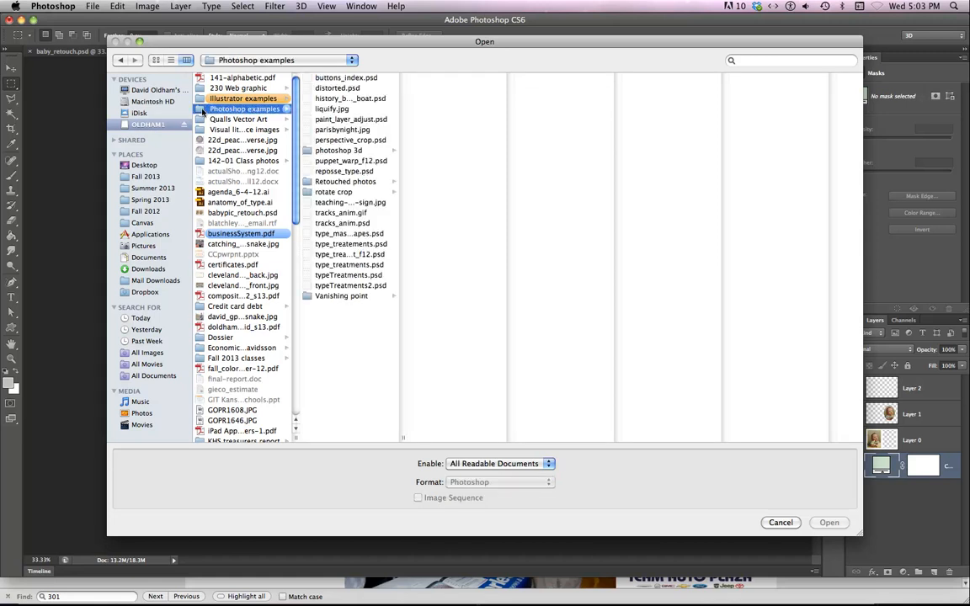
click(329, 181)
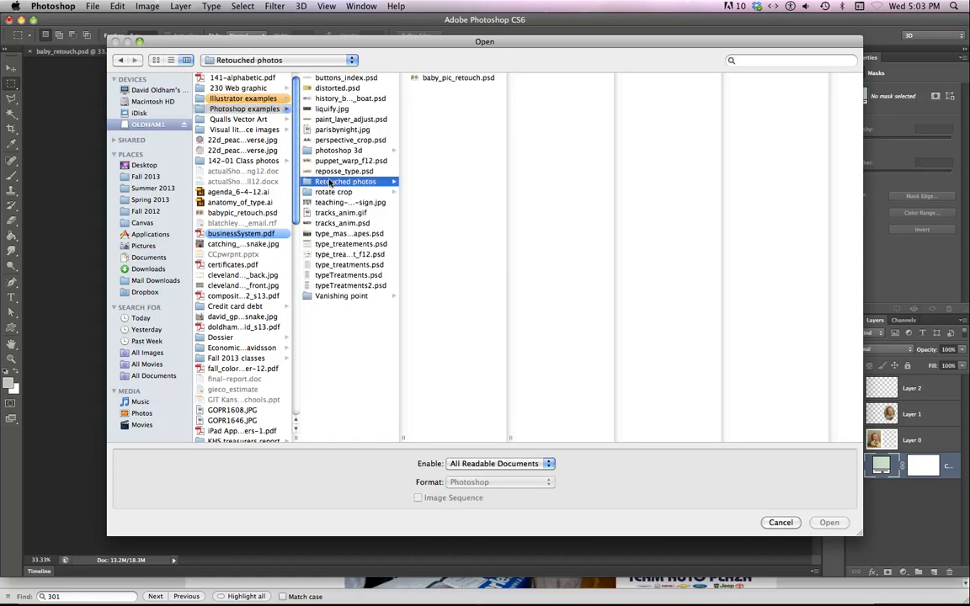
click(459, 78)
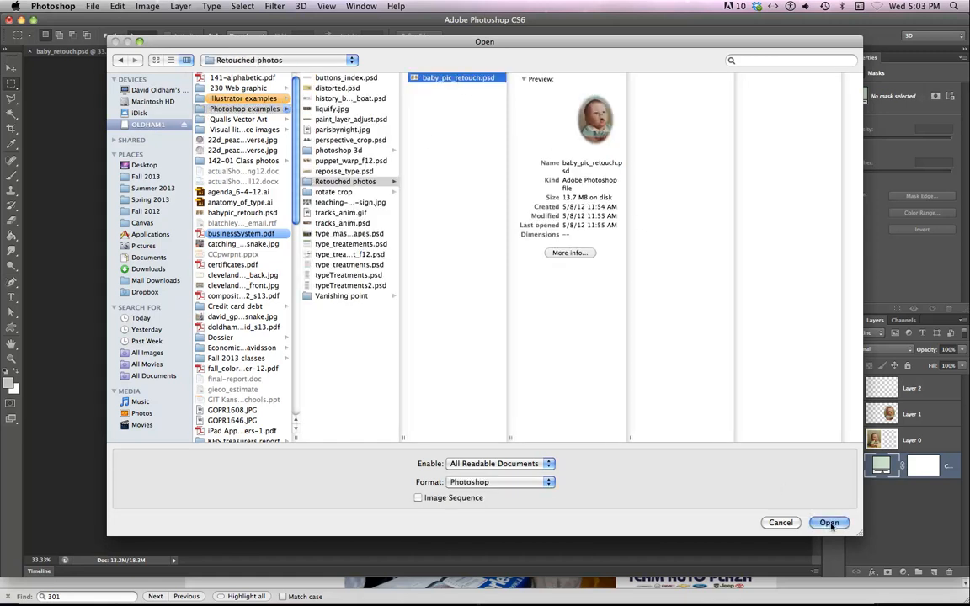
click(829, 523)
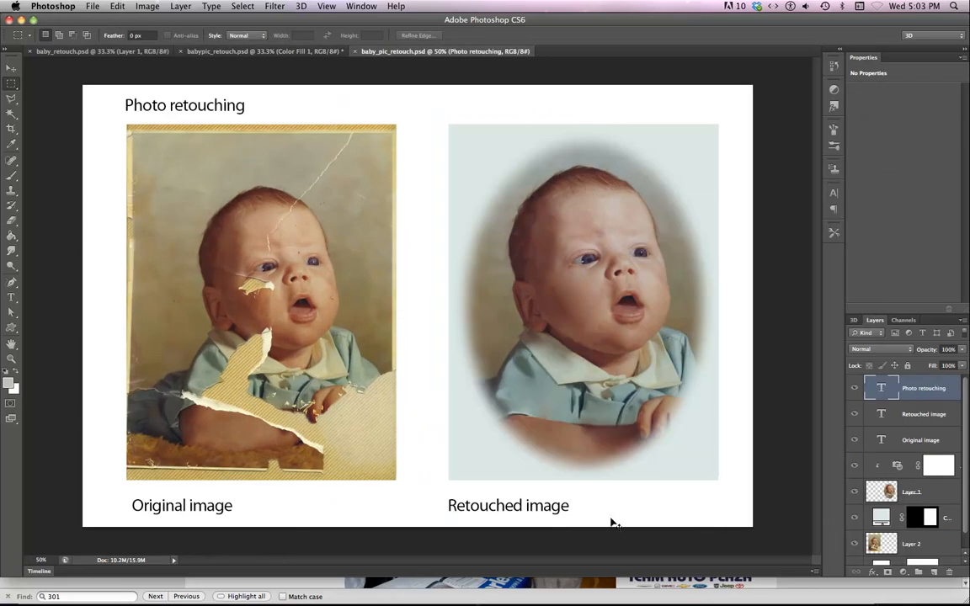
Examine the labelled before-and-after layout, comparing the retouched portrait with its color fill layer hidden and shown
key(super+minus)
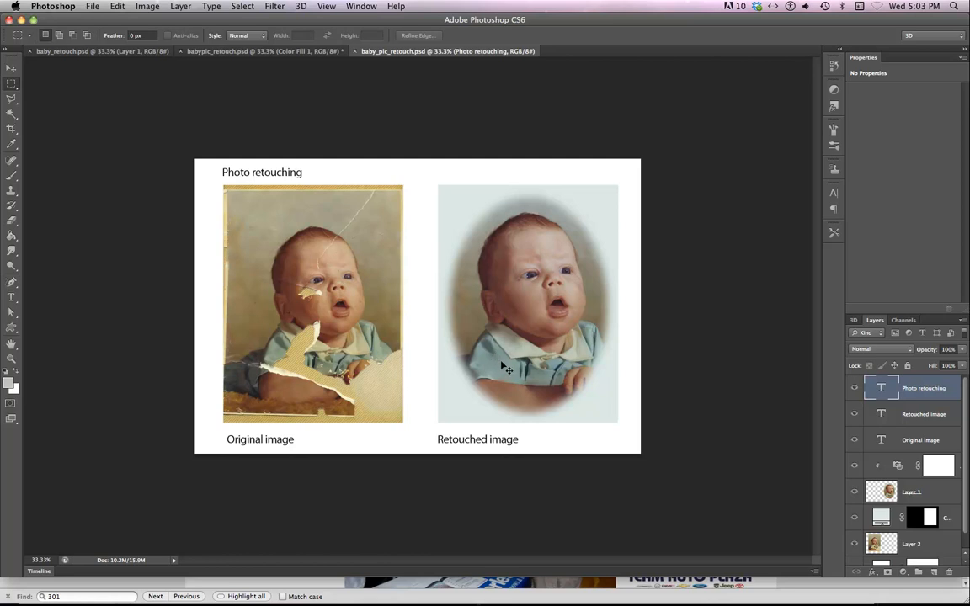
key(super+equal)
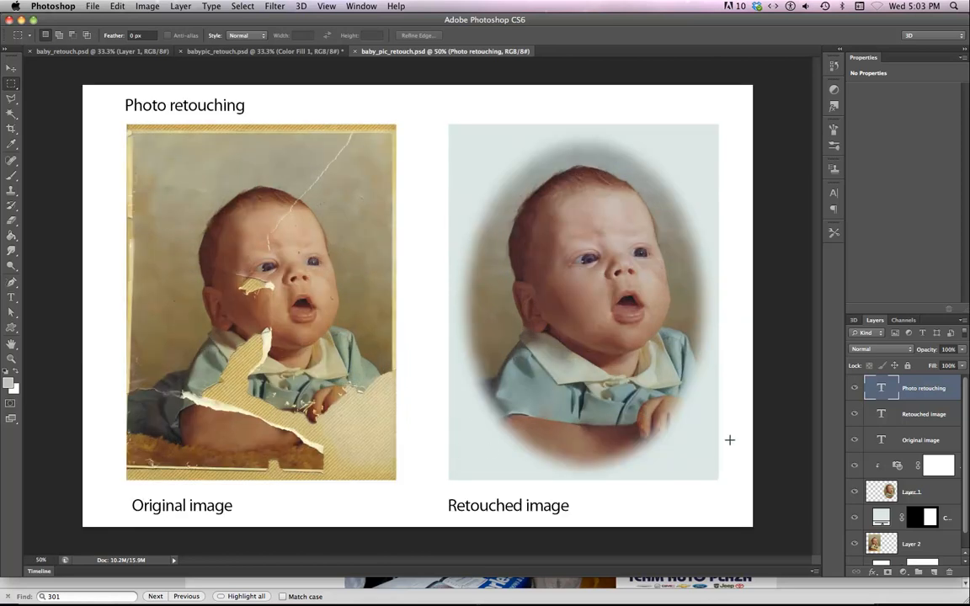
click(856, 518)
click(855, 518)
click(855, 518)
click(856, 517)
key(super+minus)
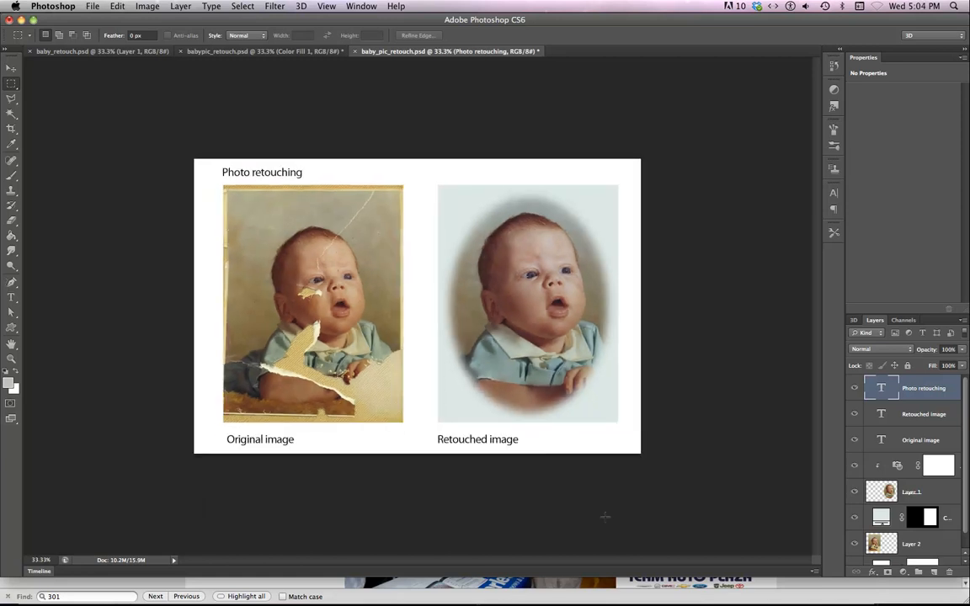